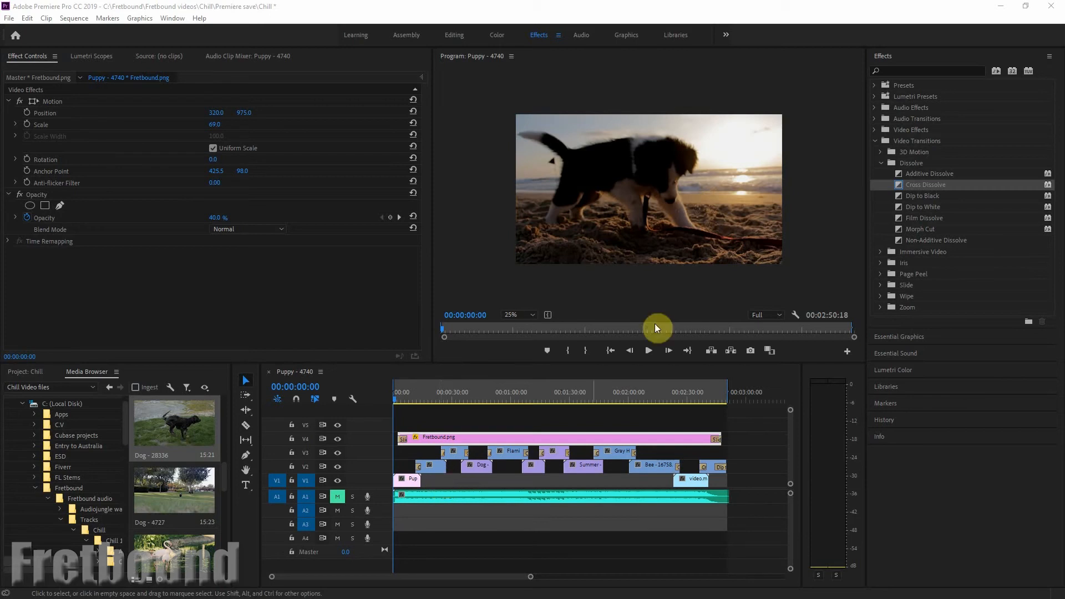
# Step: Switch to Chrome and open the Time Lapse Video Of Clouds And Sun from the Pexels weather results in a new tab
pyautogui.click(1002, 7)
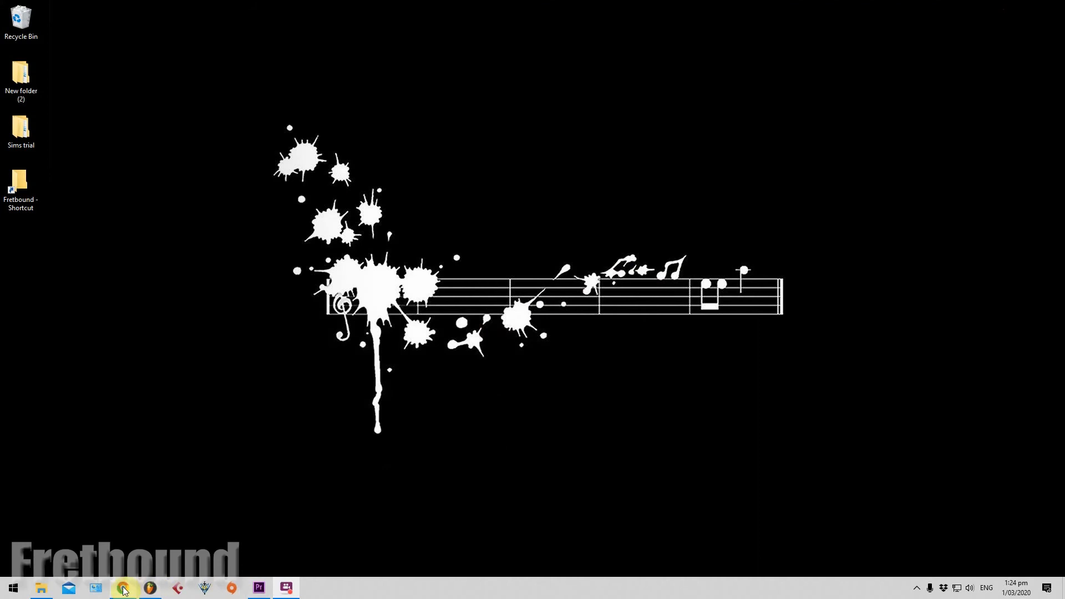
pyautogui.click(124, 589)
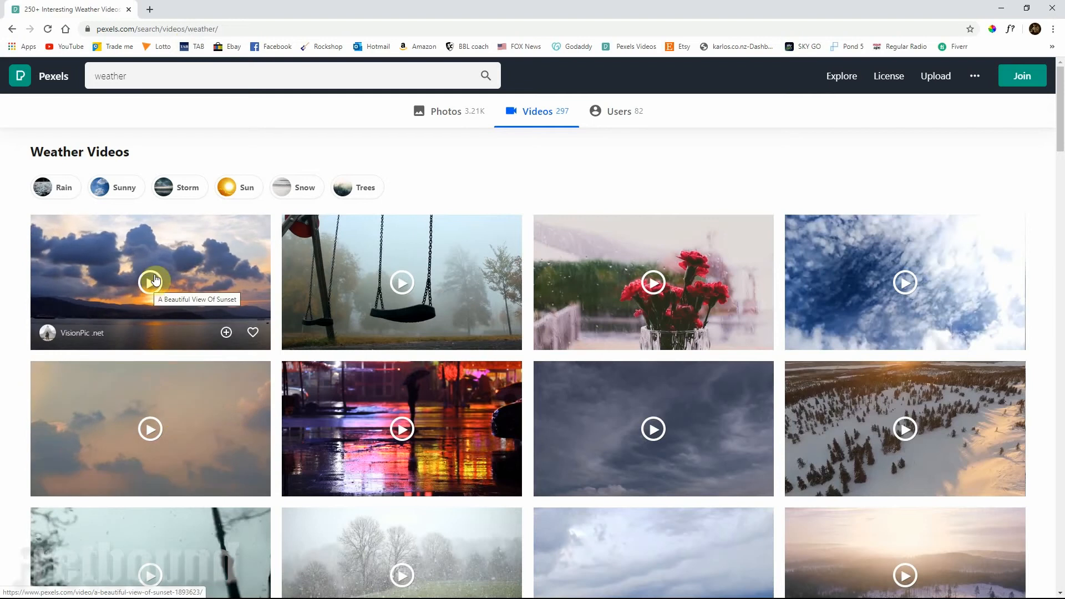
pyautogui.scroll(-3, 623, 315)
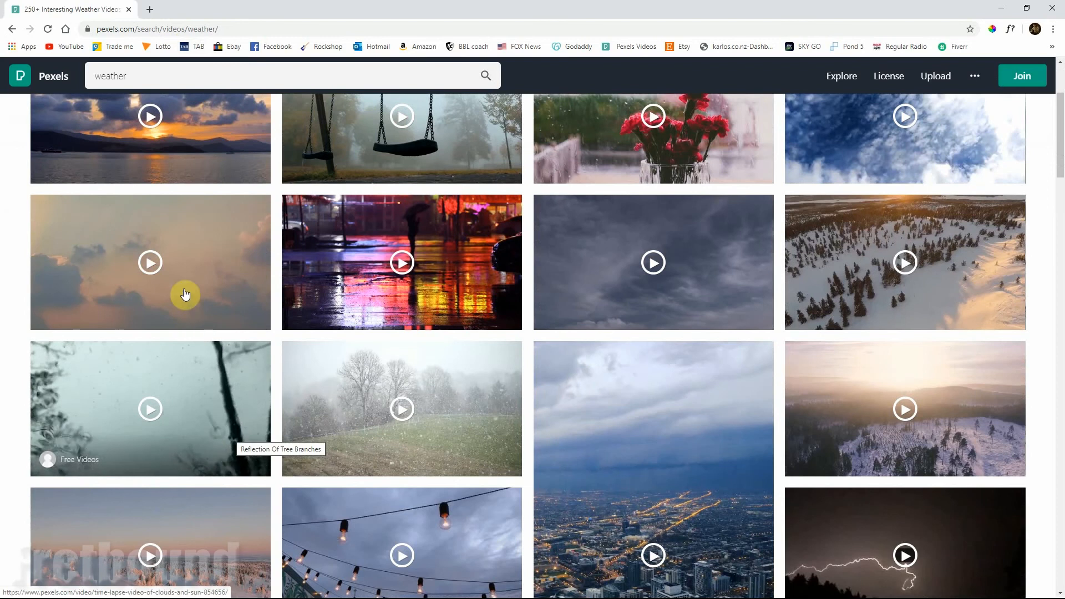
pyautogui.rightClick(205, 243)
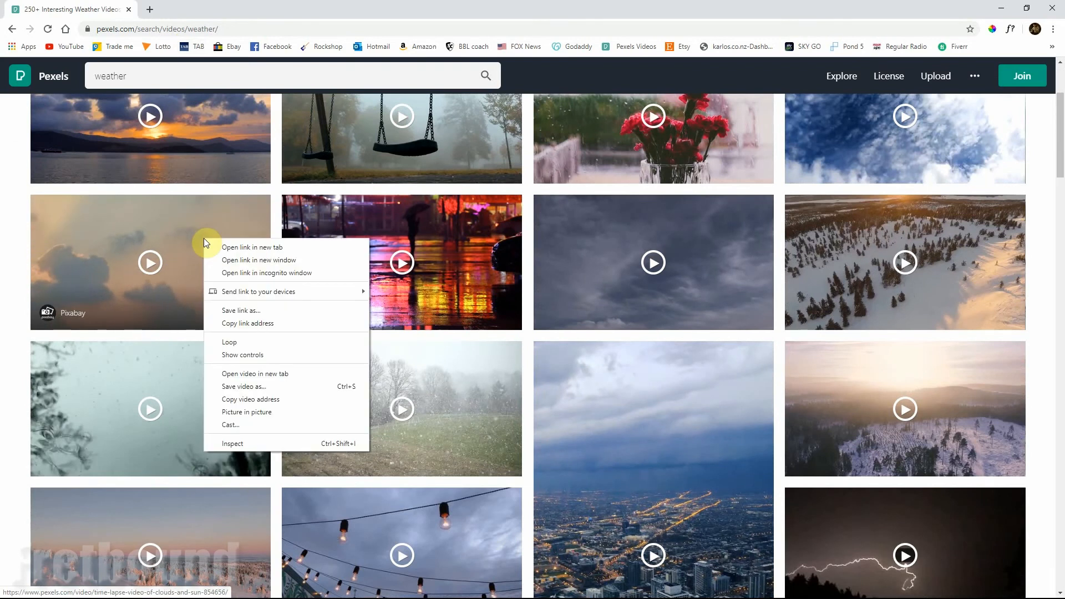
pyautogui.click(225, 247)
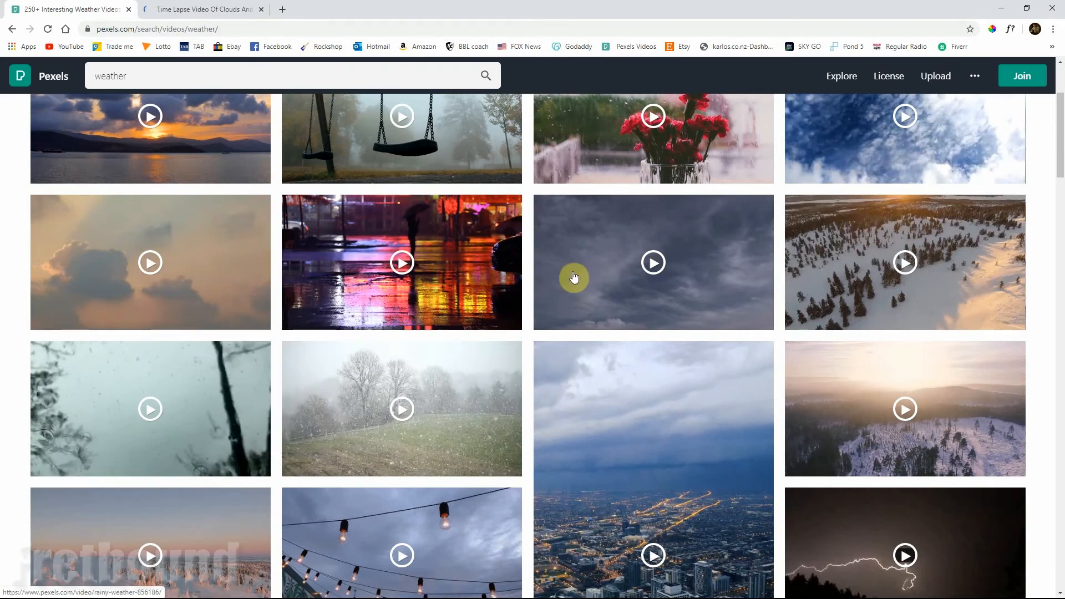
pyautogui.rightClick(572, 264)
pyautogui.click(638, 290)
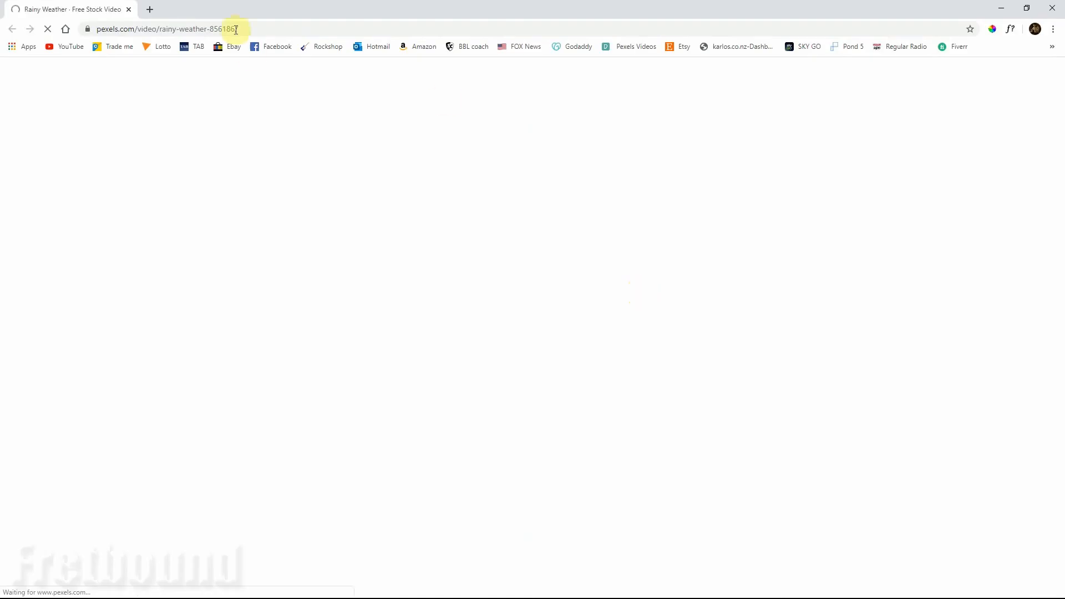
pyautogui.click(1052, 8)
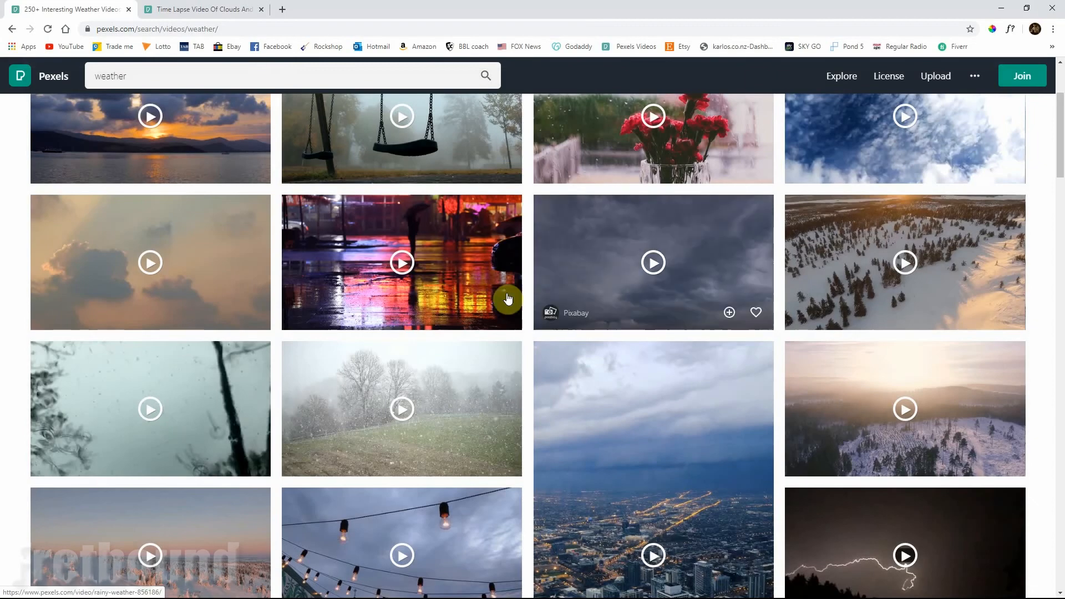
# Step: Open the Woman Waiting For A Taxi, Aerial Shot Of Sunset and Foggy Snowy Day during Winter videos in separate new tabs
pyautogui.rightClick(446, 294)
pyautogui.click(477, 301)
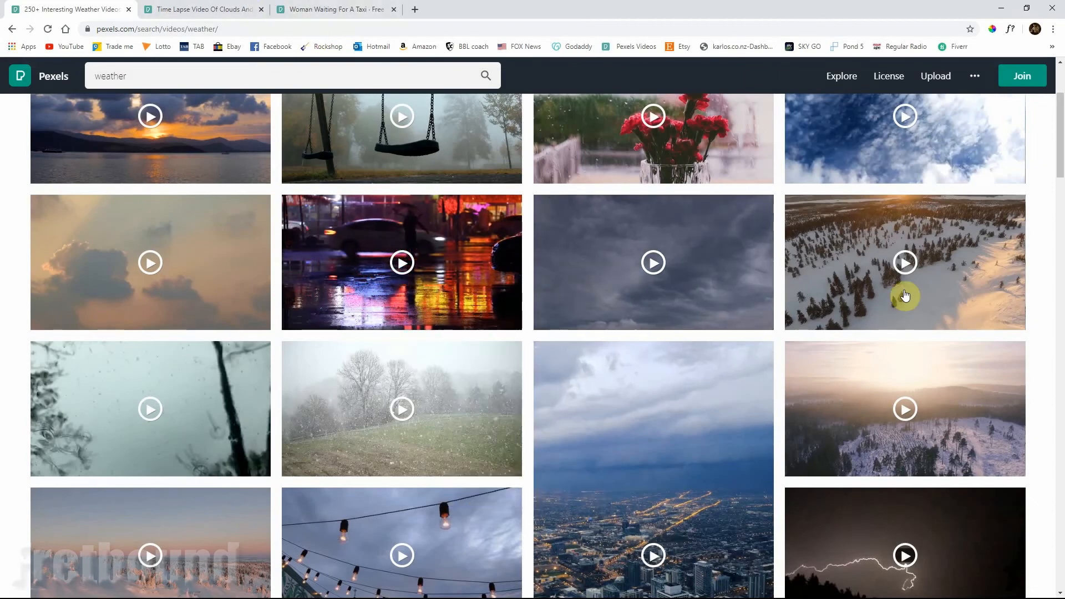
pyautogui.rightClick(840, 271)
pyautogui.click(881, 277)
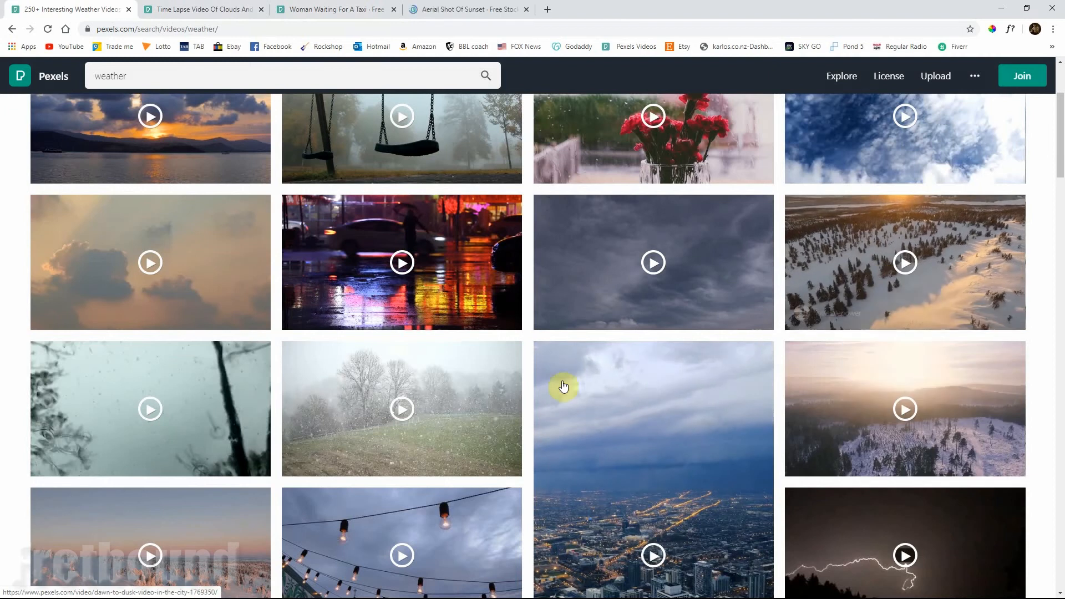
pyautogui.rightClick(368, 453)
pyautogui.click(427, 247)
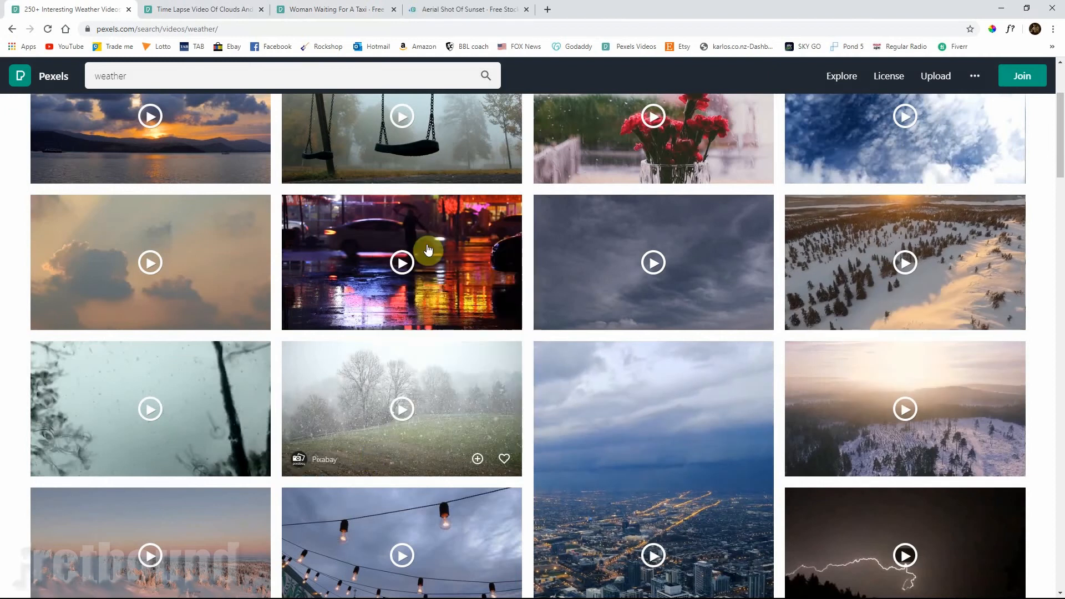
# Step: Start the free download of the Time Lapse Video Of Clouds And Sun, then cancel saving it to the Corporate 9 folder
pyautogui.click(202, 9)
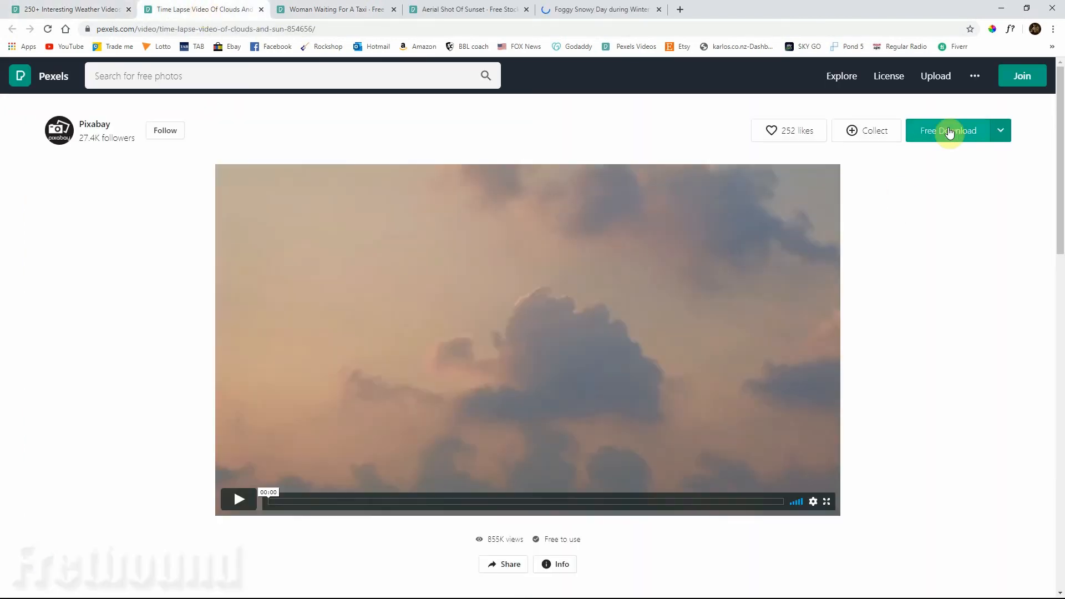
pyautogui.click(950, 131)
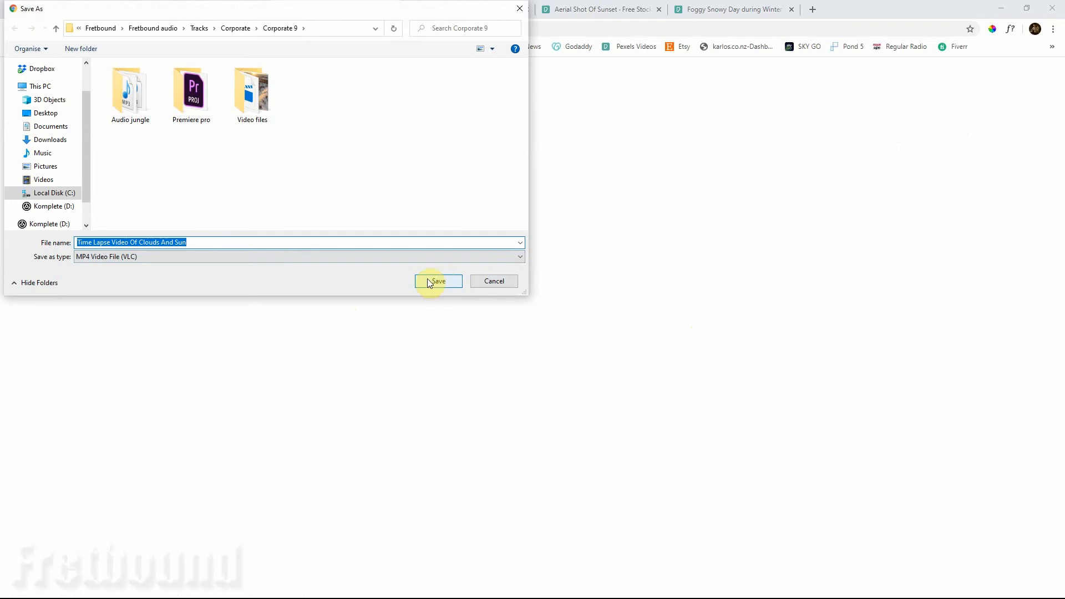
pyautogui.click(519, 9)
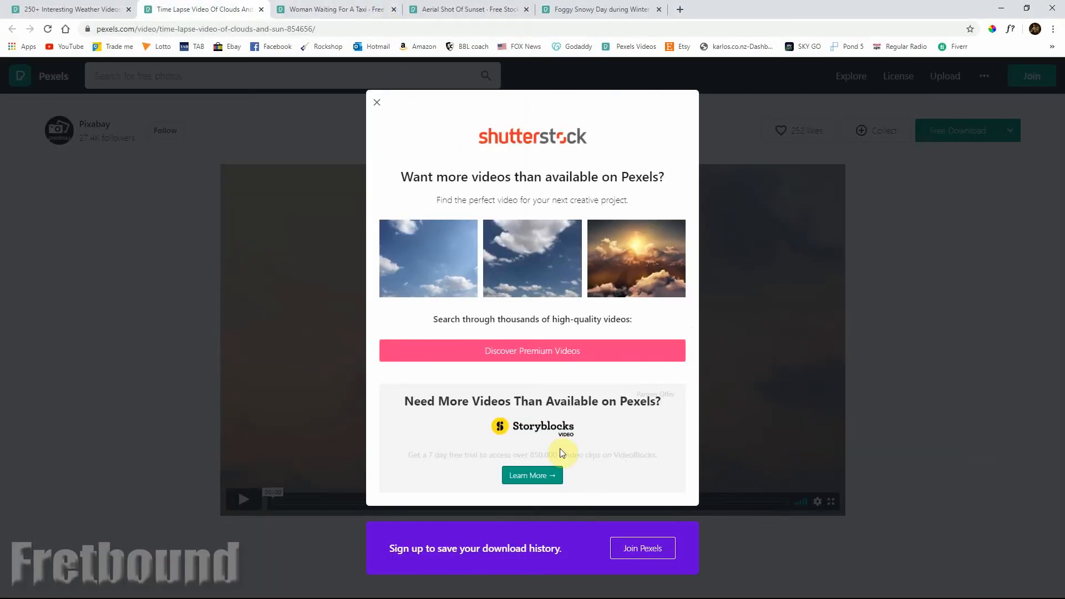
# Step: Close all the individual video tabs, leaving only the weather search results open
pyautogui.click(262, 10)
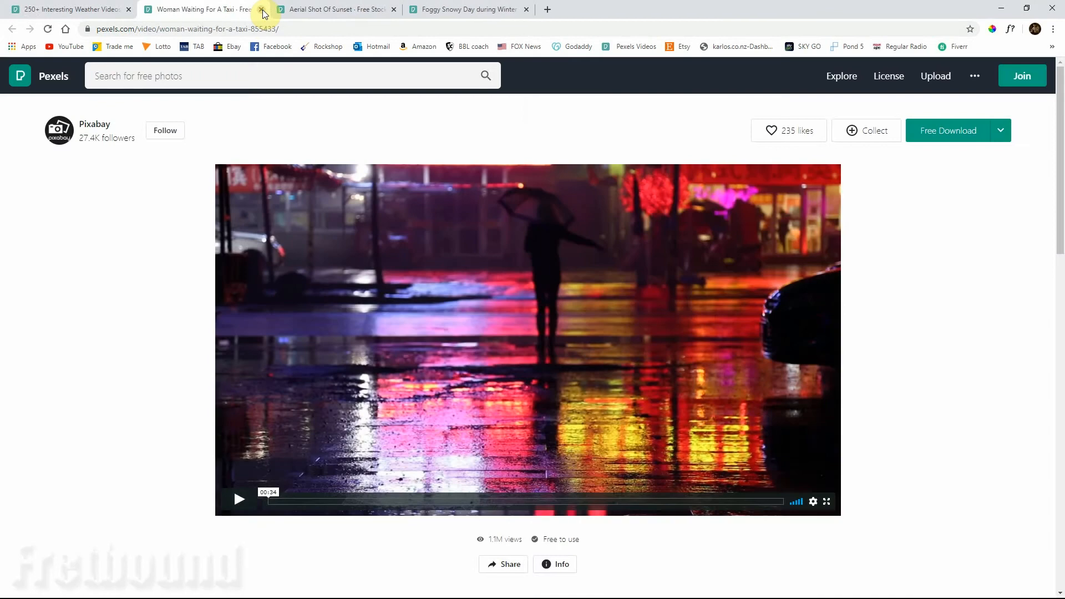
pyautogui.click(262, 10)
pyautogui.click(263, 10)
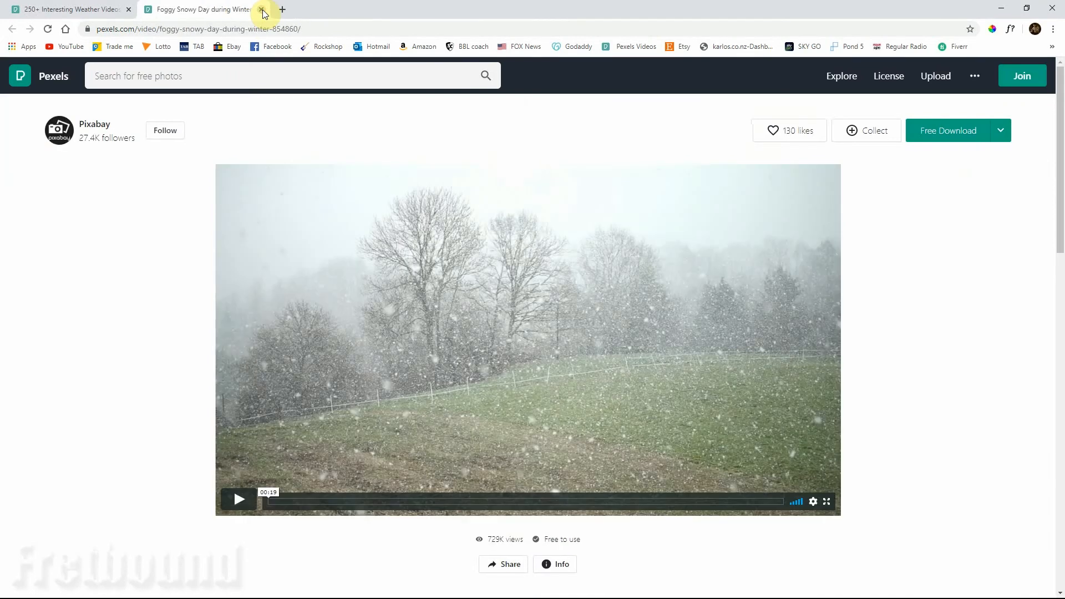
pyautogui.click(262, 10)
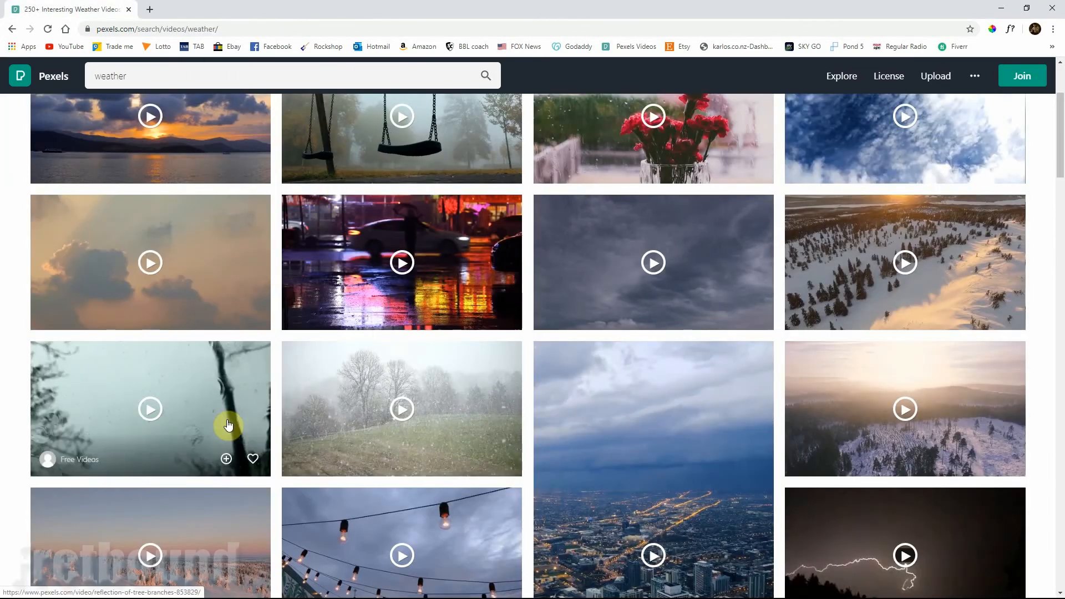
# Step: Close the Pexels browser window and switch back to the Chill project in Premiere Pro
pyautogui.scroll(-3, 381, 433)
pyautogui.scroll(4, 637, 328)
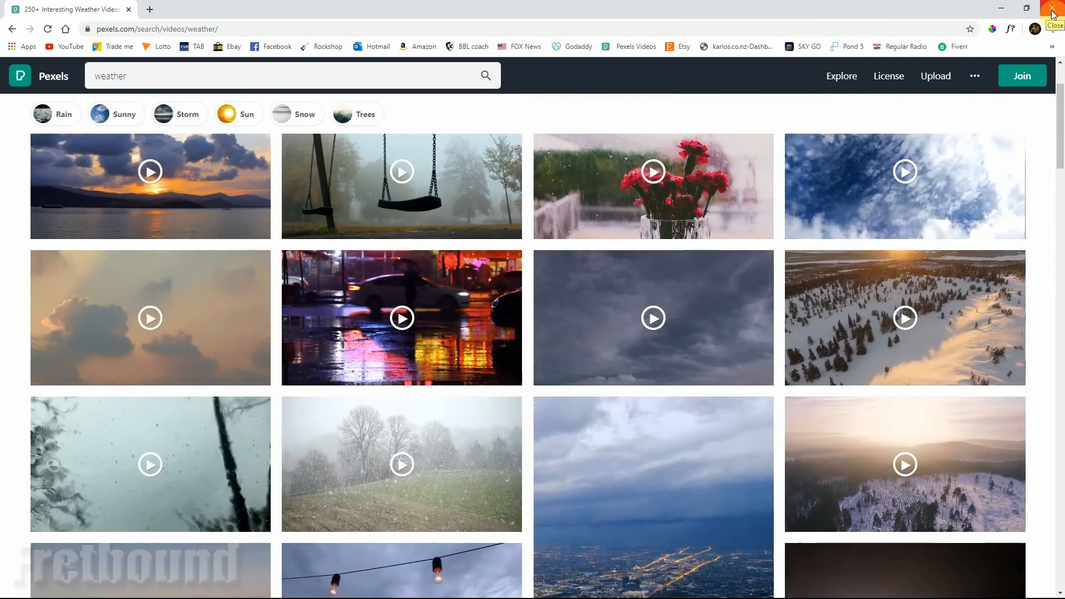
pyautogui.click(1052, 14)
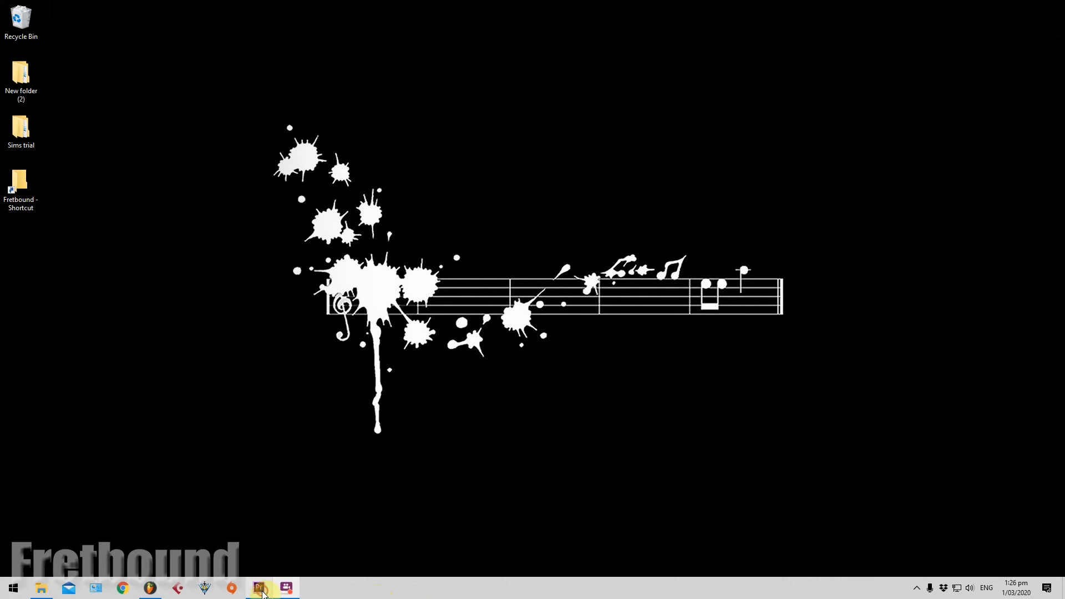
pyautogui.click(261, 590)
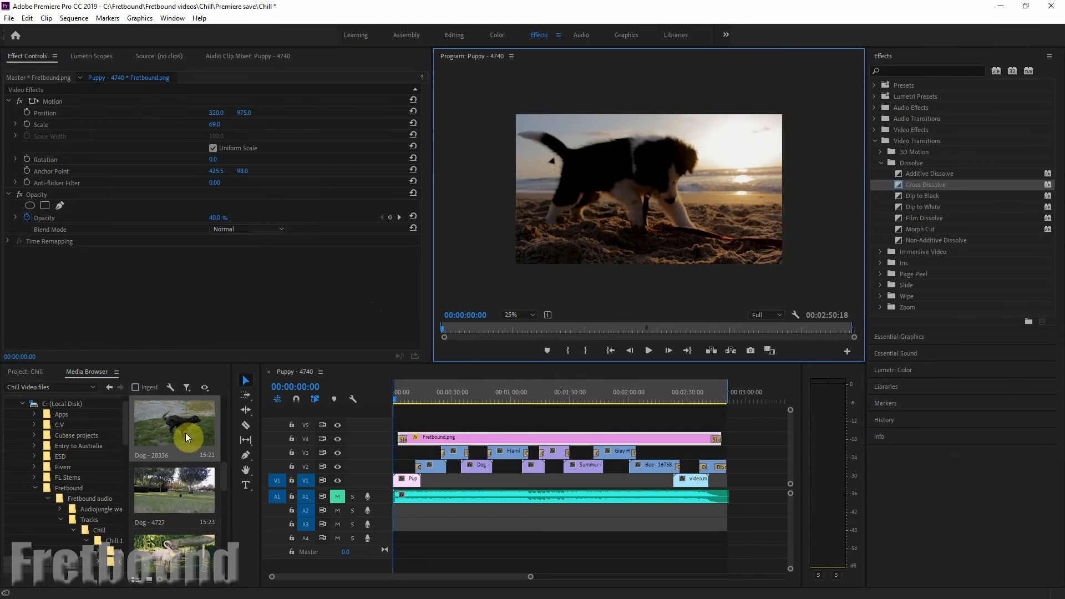
# Step: Look through the animal and nature clips available in the project's Chill Video files folder
pyautogui.scroll(4, 186, 433)
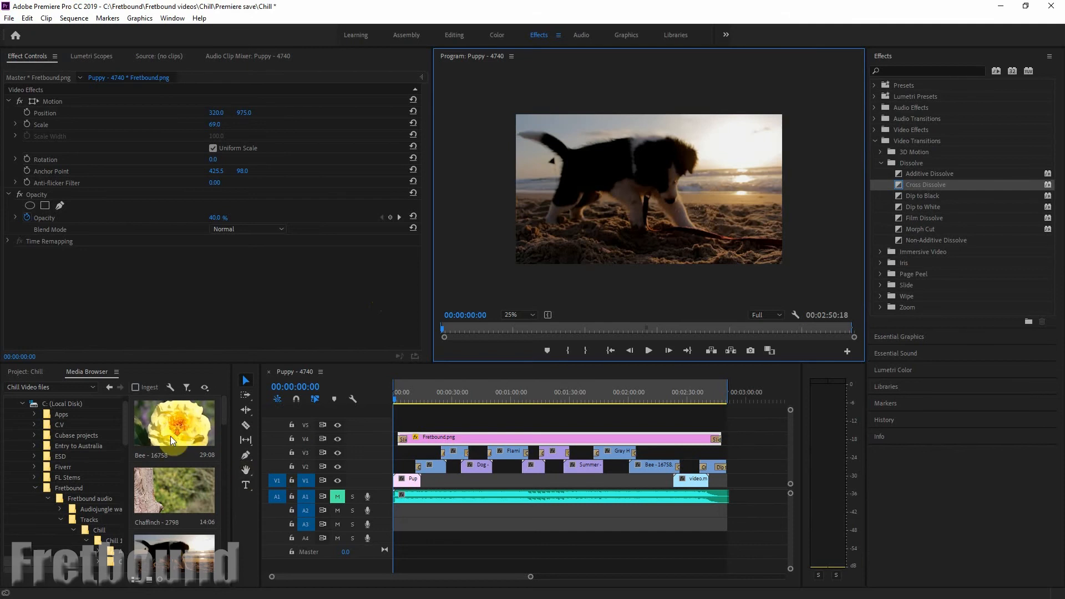
pyautogui.scroll(-2, 171, 436)
pyautogui.scroll(-5, 169, 444)
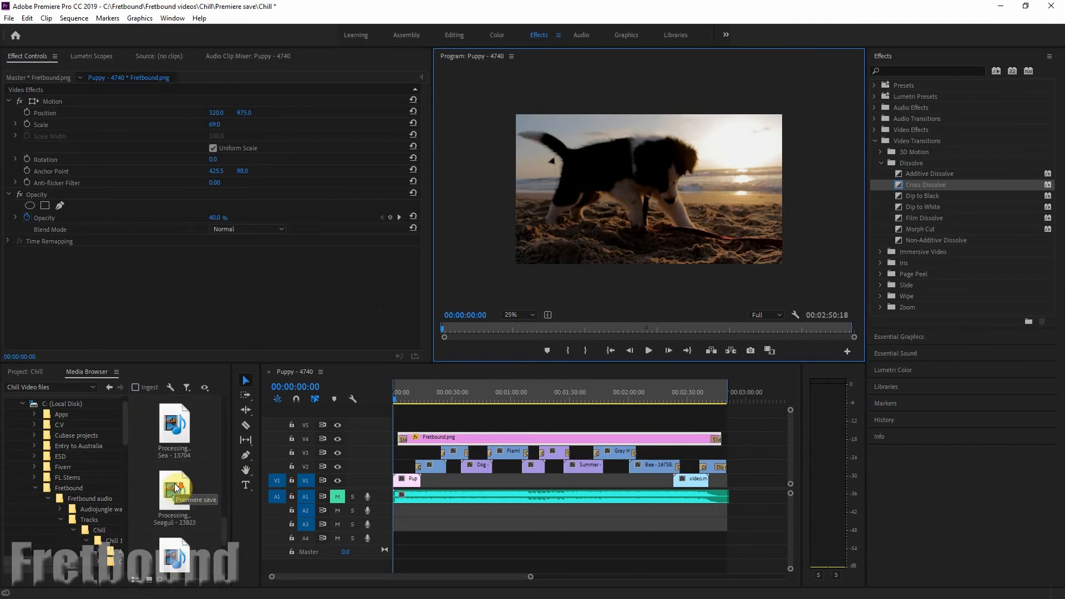
pyautogui.scroll(2, 181, 522)
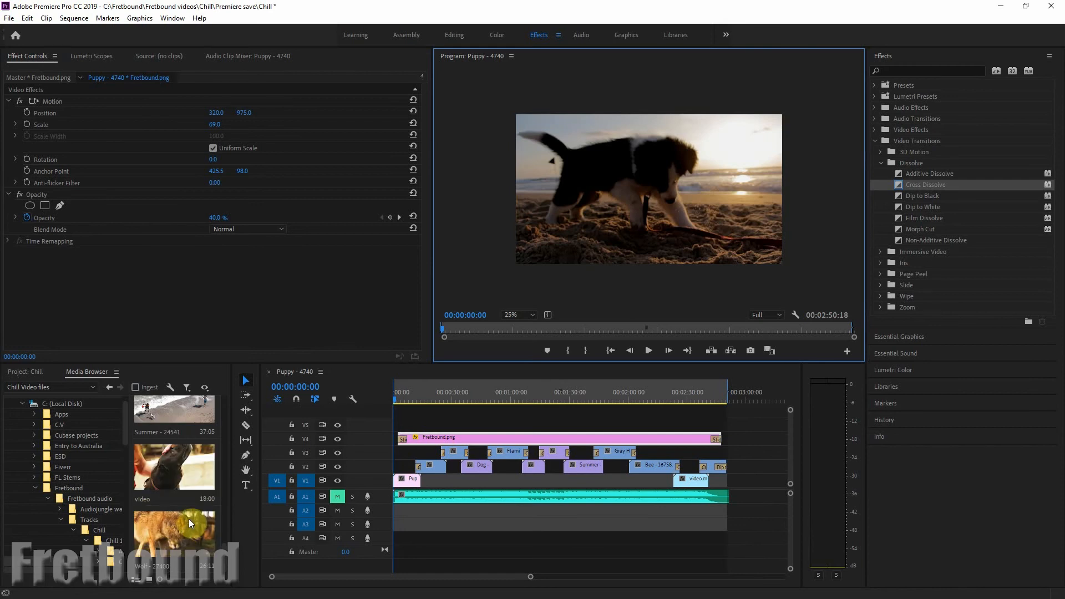
pyautogui.scroll(5, 187, 517)
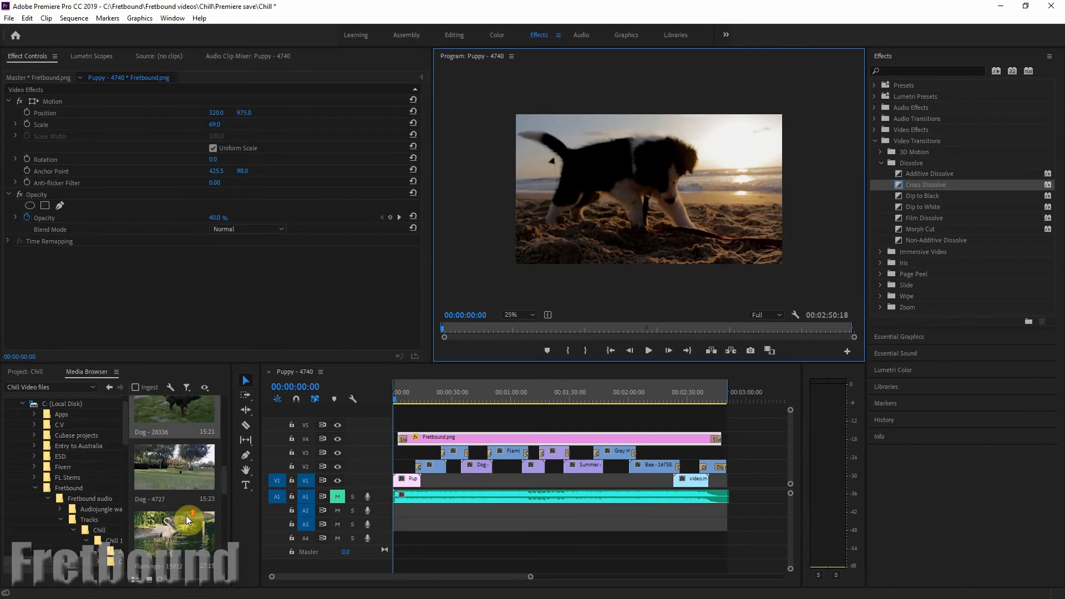
pyautogui.scroll(1, 186, 515)
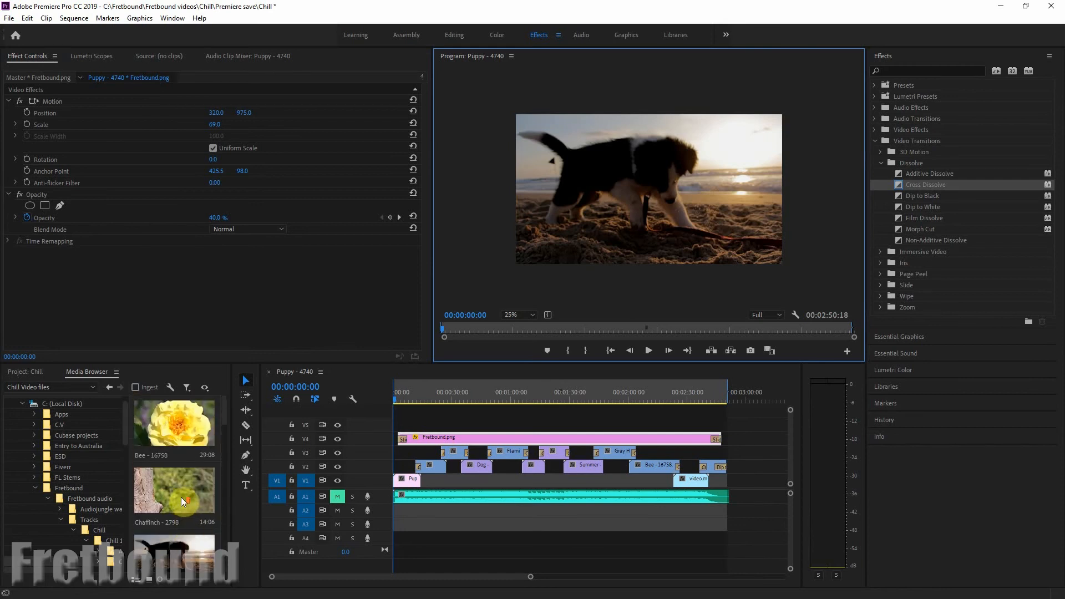
pyautogui.scroll(-4, 181, 497)
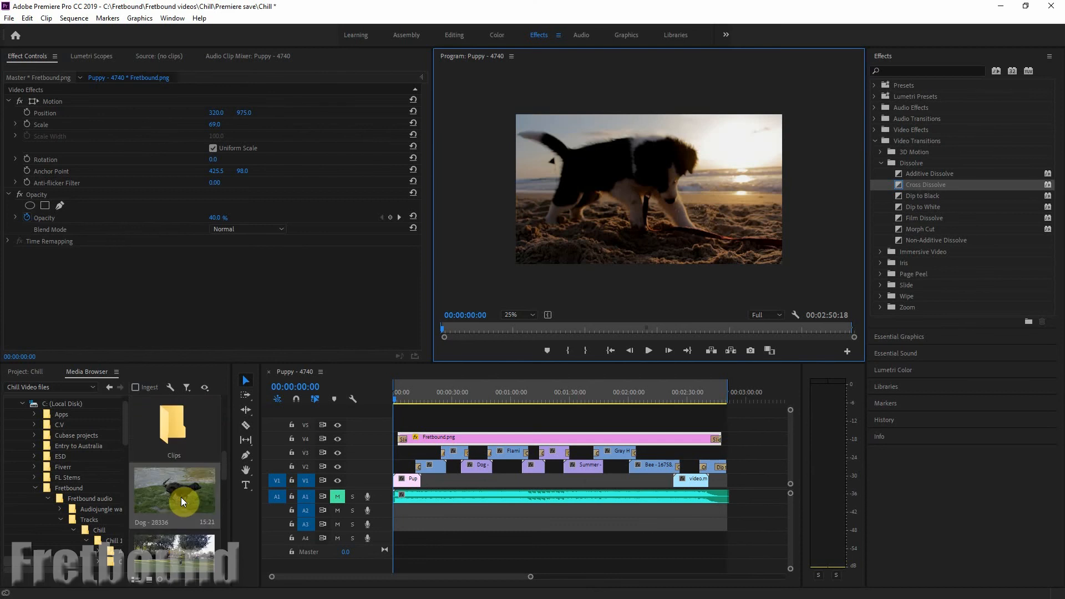
pyautogui.scroll(-3, 179, 493)
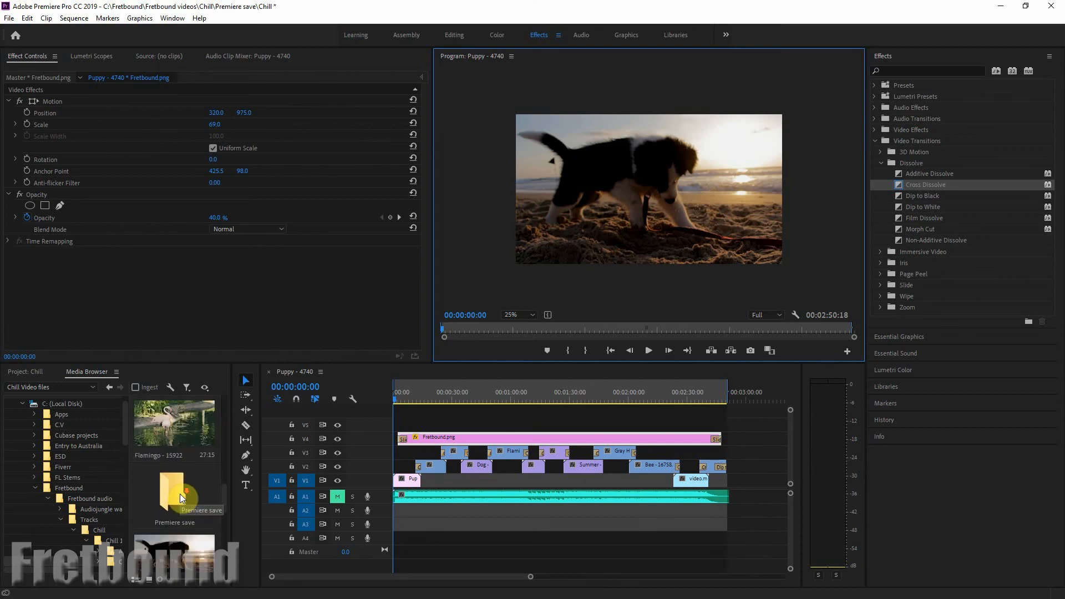
pyautogui.scroll(-3, 180, 494)
pyautogui.scroll(3, 180, 494)
# Step: Select the A1 audio clip and the first Cross Dissolve on V2, and play the transition from 00:00:07:23
pyautogui.click(509, 499)
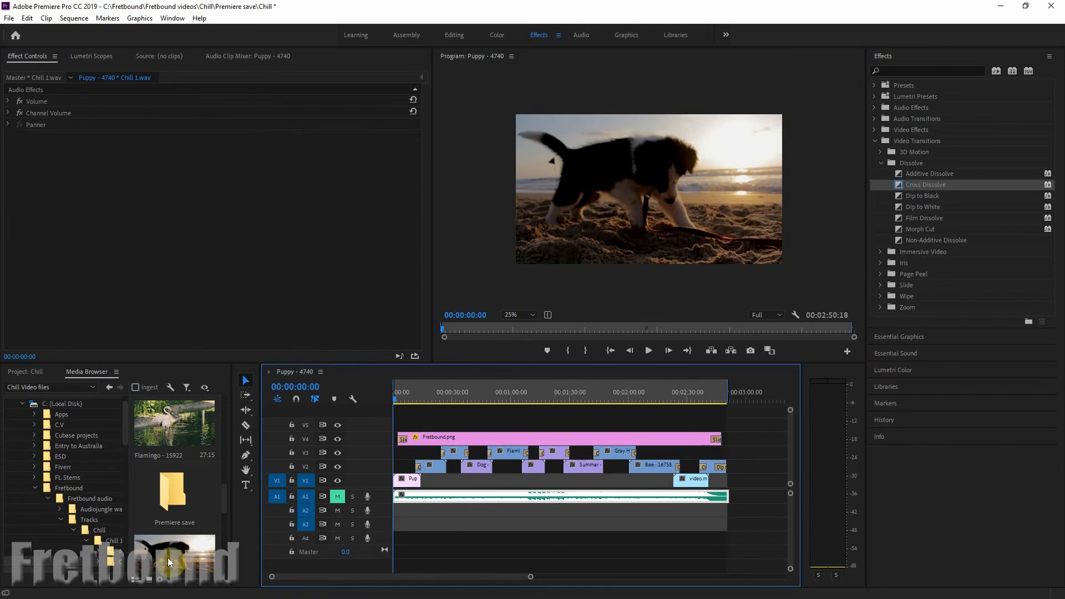
pyautogui.click(418, 469)
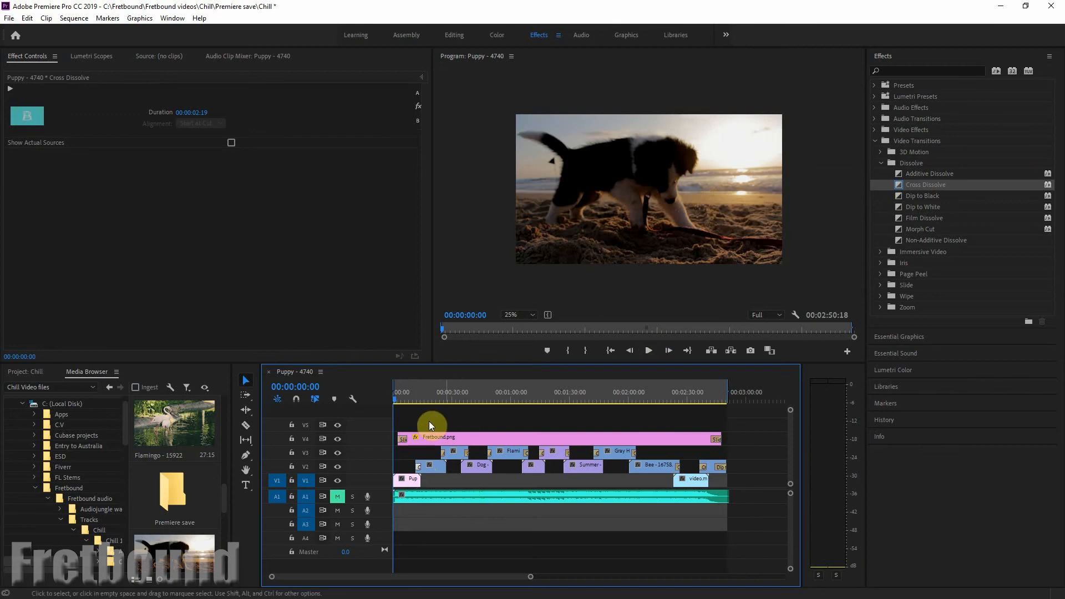
pyautogui.click(409, 398)
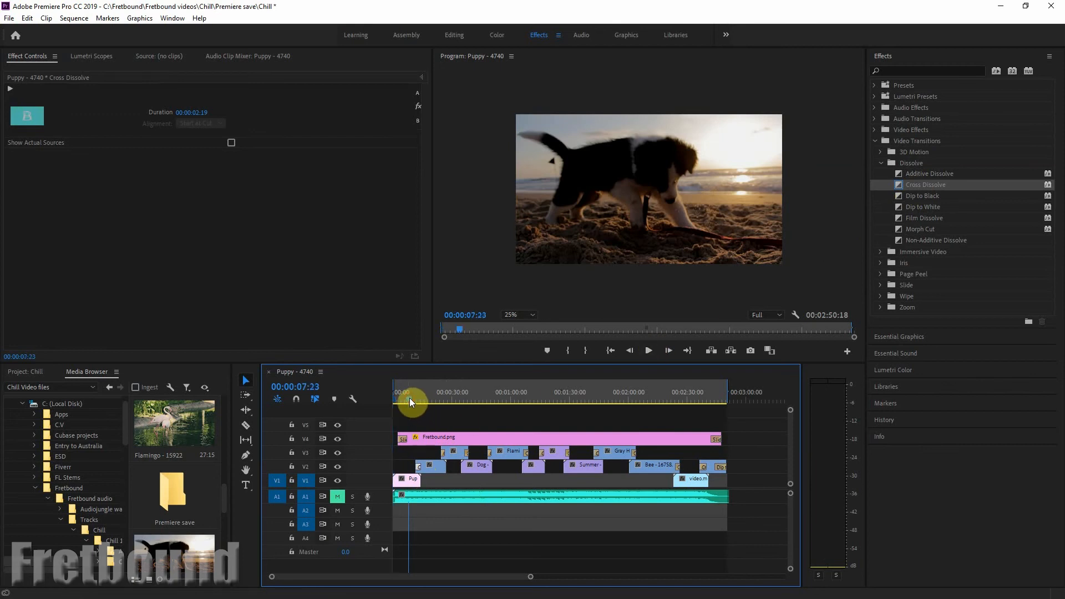
pyautogui.click(649, 349)
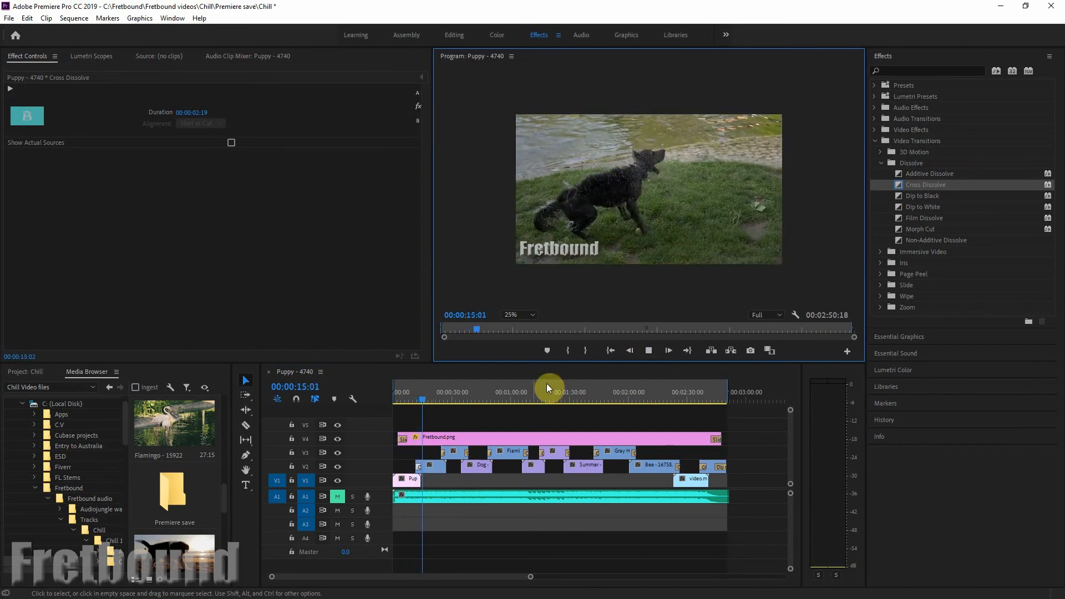
pyautogui.click(647, 350)
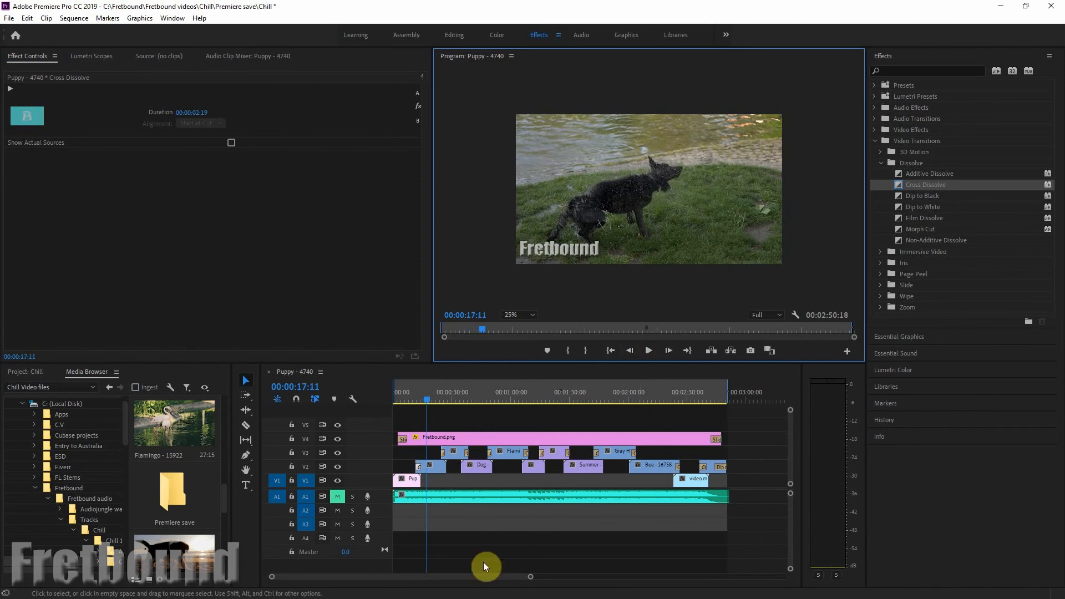
# Step: Select the Dip to Black at the end of V2 and the matching Dissolve effect, and play the ending from 00:02:39:17
pyautogui.moveTo(531, 578); pyautogui.dragTo(541, 578)
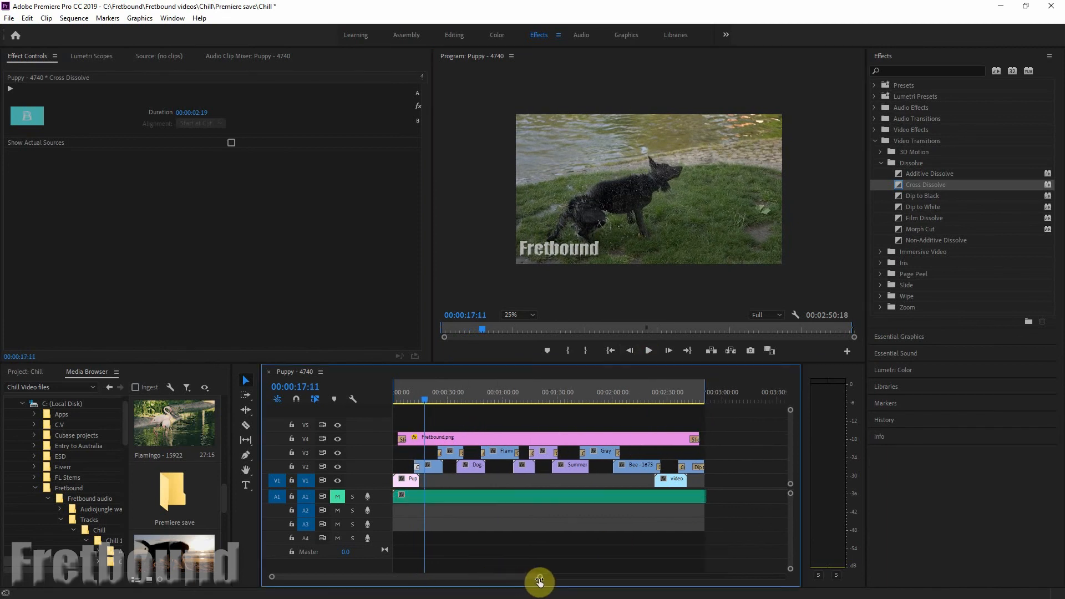
pyautogui.click(681, 398)
pyautogui.moveTo(704, 470); pyautogui.dragTo(694, 468)
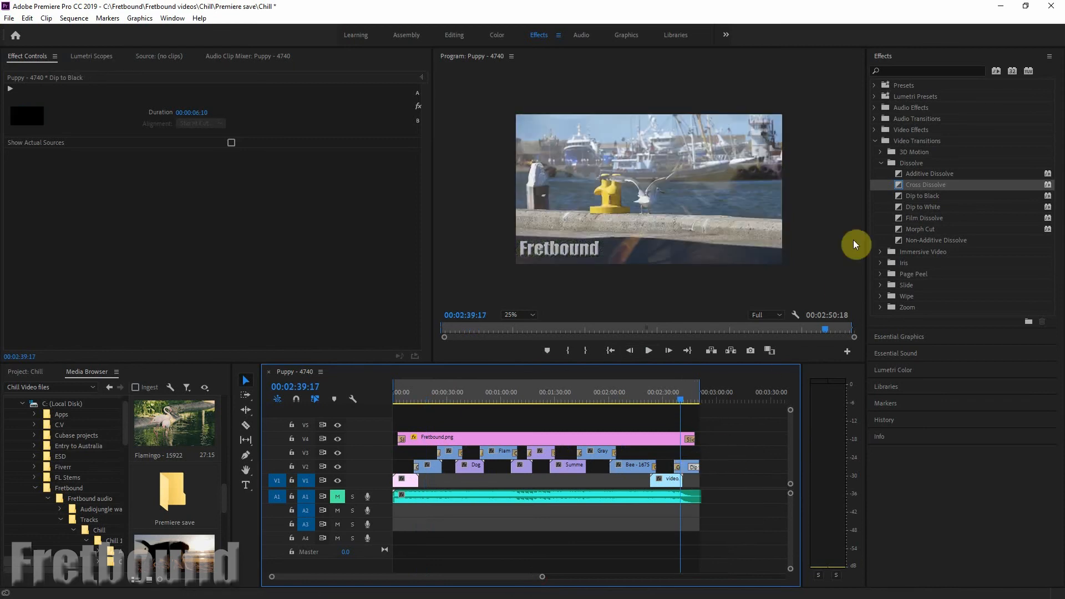
pyautogui.click(917, 198)
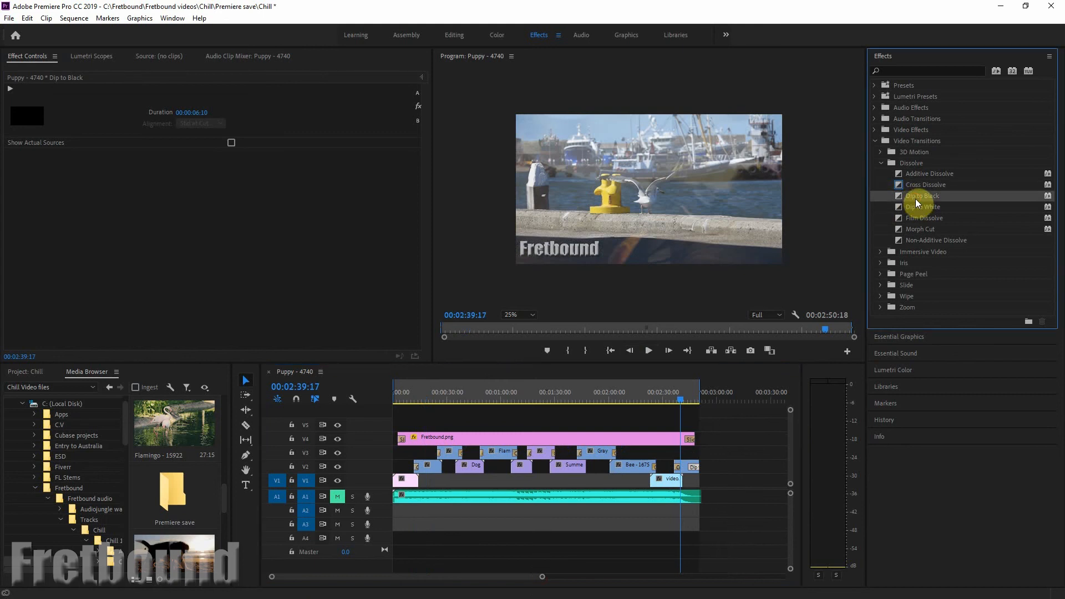
pyautogui.click(649, 351)
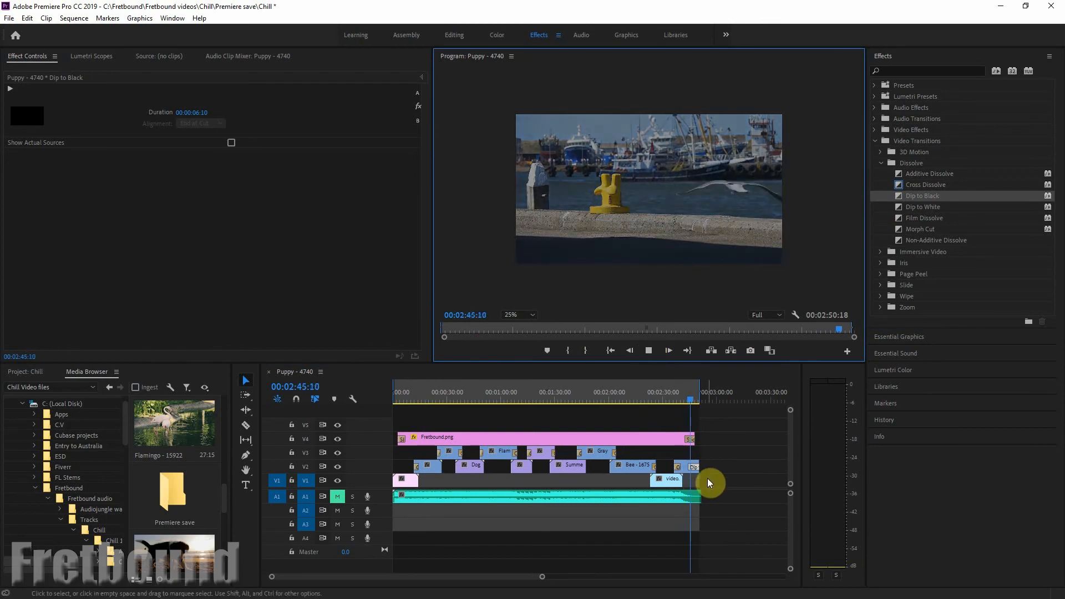
# Step: Stop the playback, inspect the Cross Dissolve and Dip to Black on the last V2 clip, and view the frame at 00:02:43:02
pyautogui.click(650, 352)
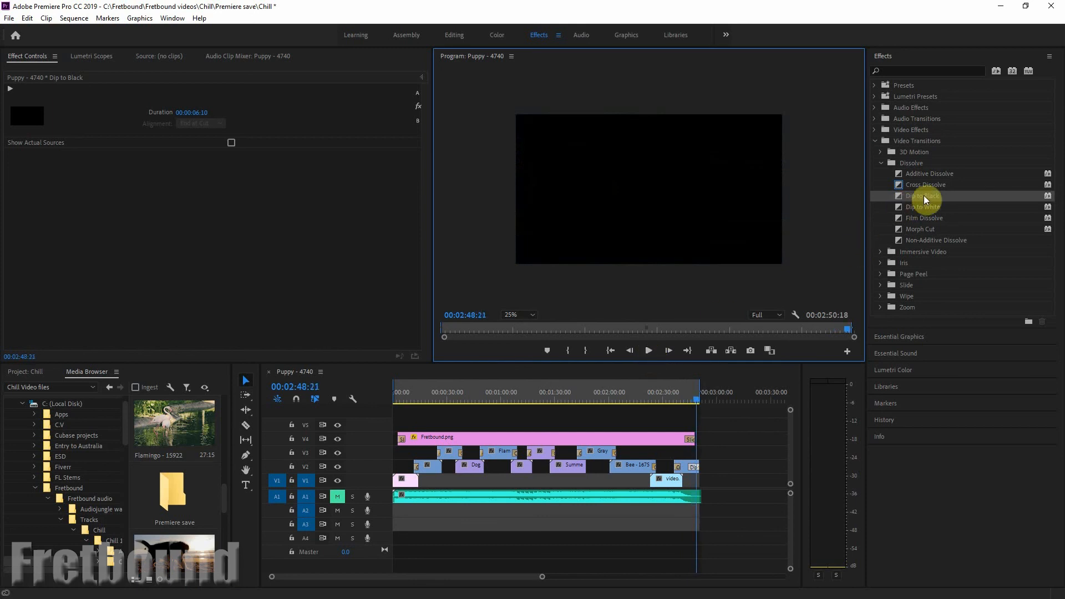
pyautogui.moveTo(925, 200); pyautogui.dragTo(683, 468)
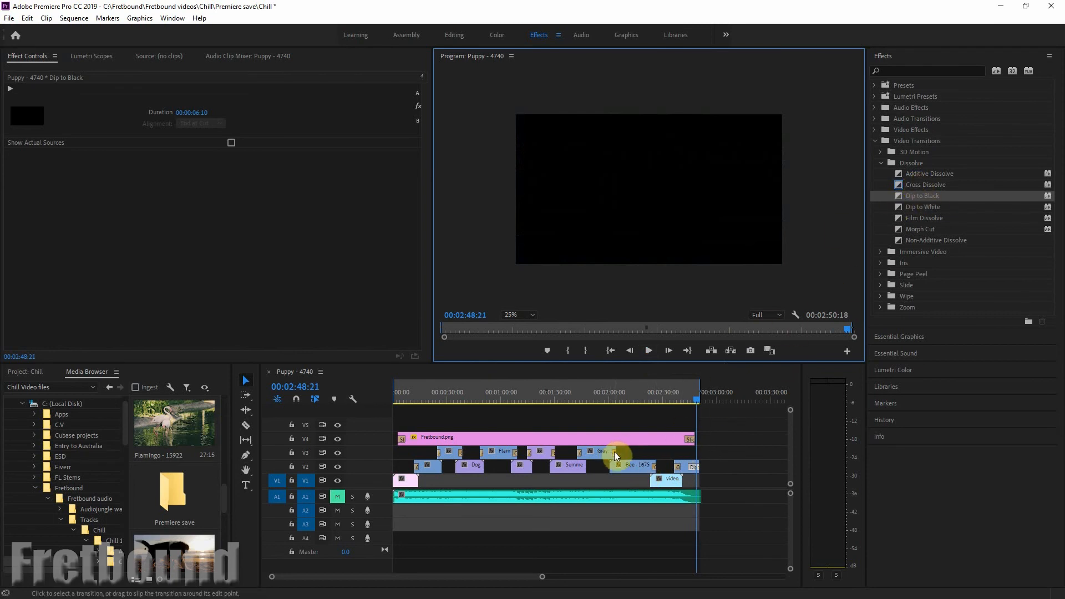
pyautogui.click(695, 470)
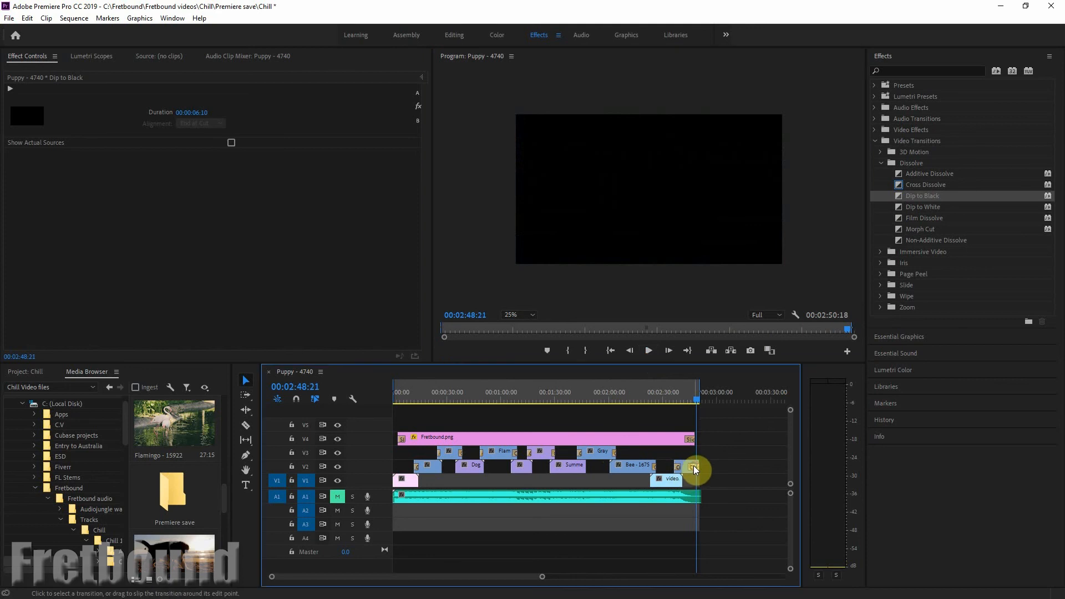
pyautogui.click(676, 467)
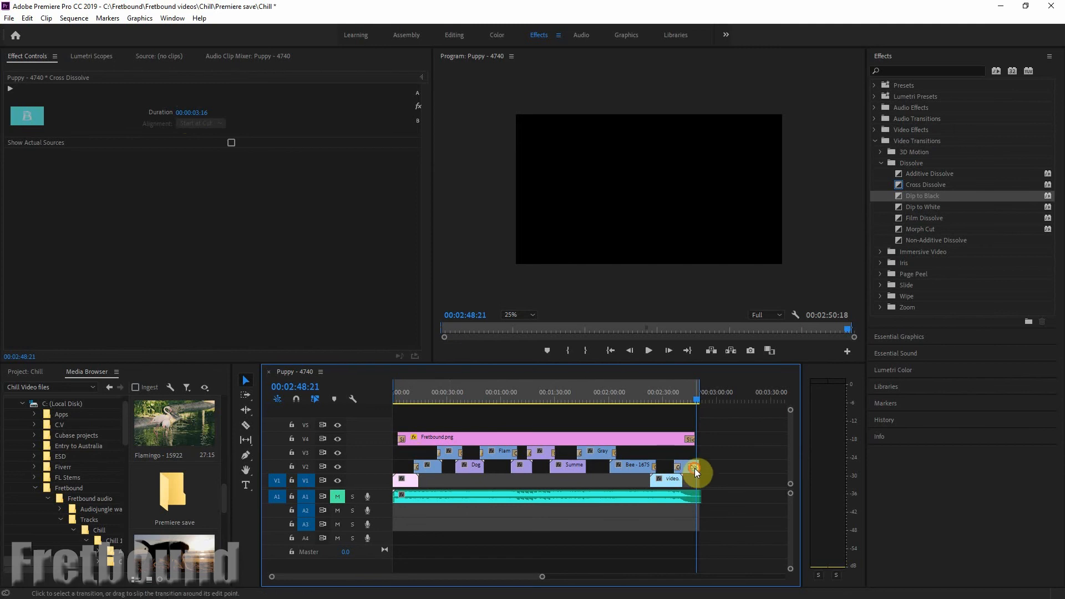
pyautogui.click(695, 469)
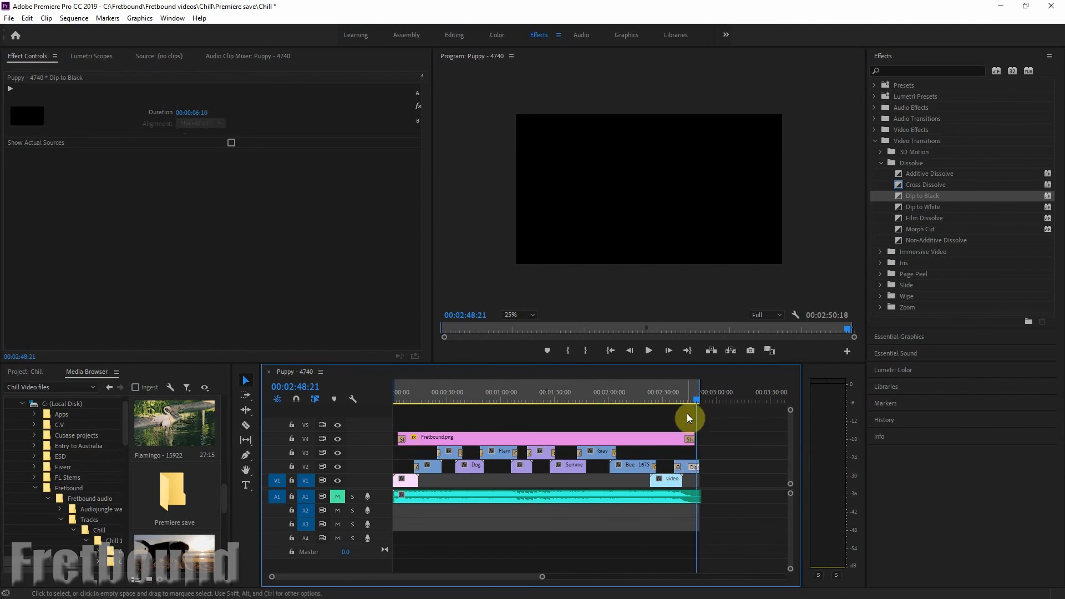
pyautogui.click(686, 398)
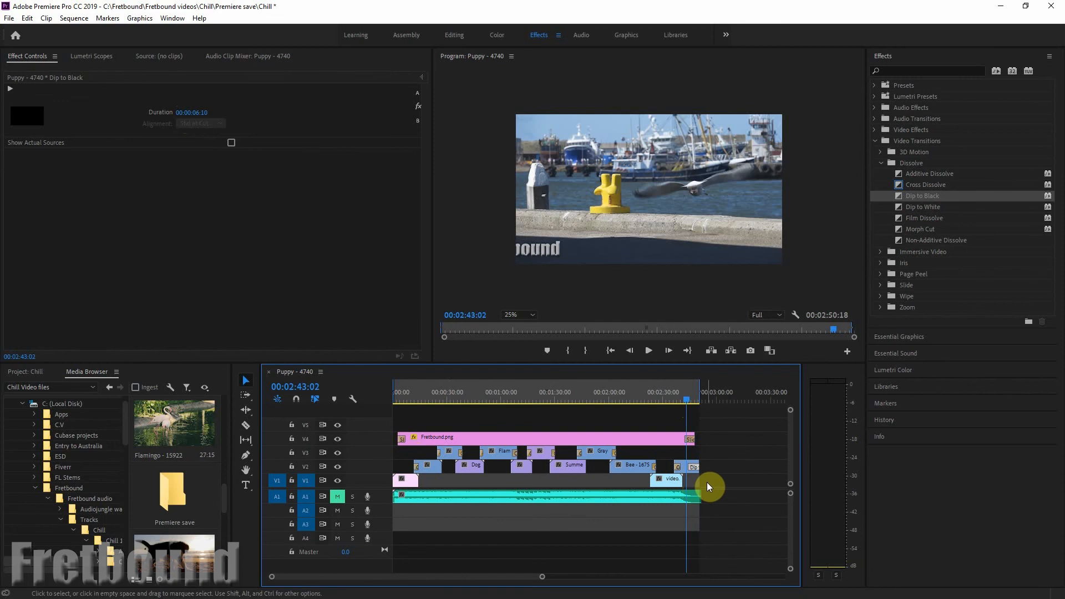
pyautogui.scroll(-1, 505, 504)
pyautogui.scroll(1, 546, 493)
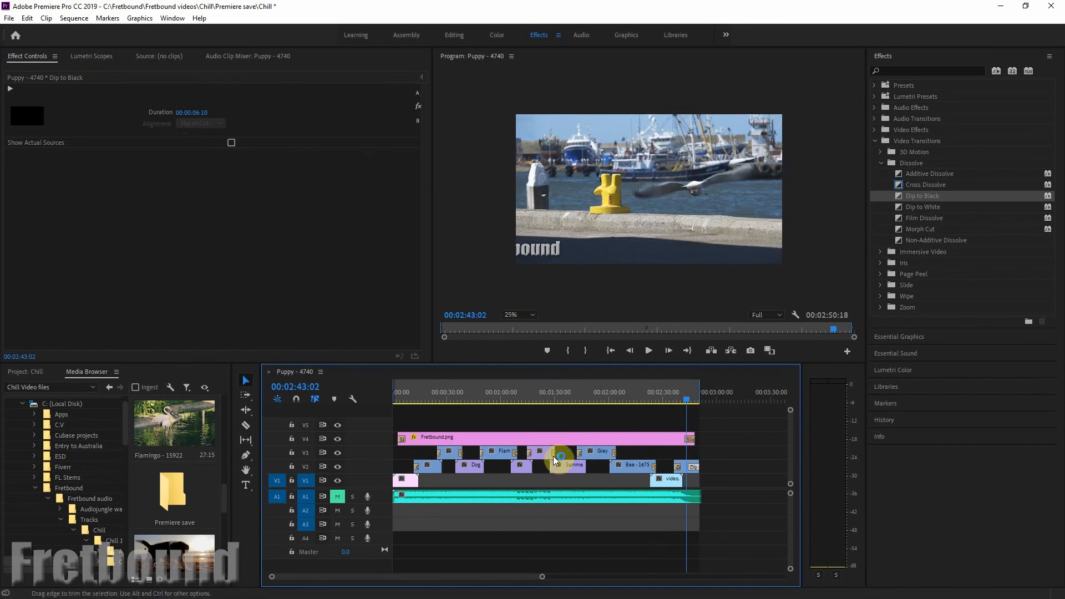
# Step: Select the Fretbound.png logo clip on V4 and view the logo over the footage at 00:00:12:24
pyautogui.click(613, 353)
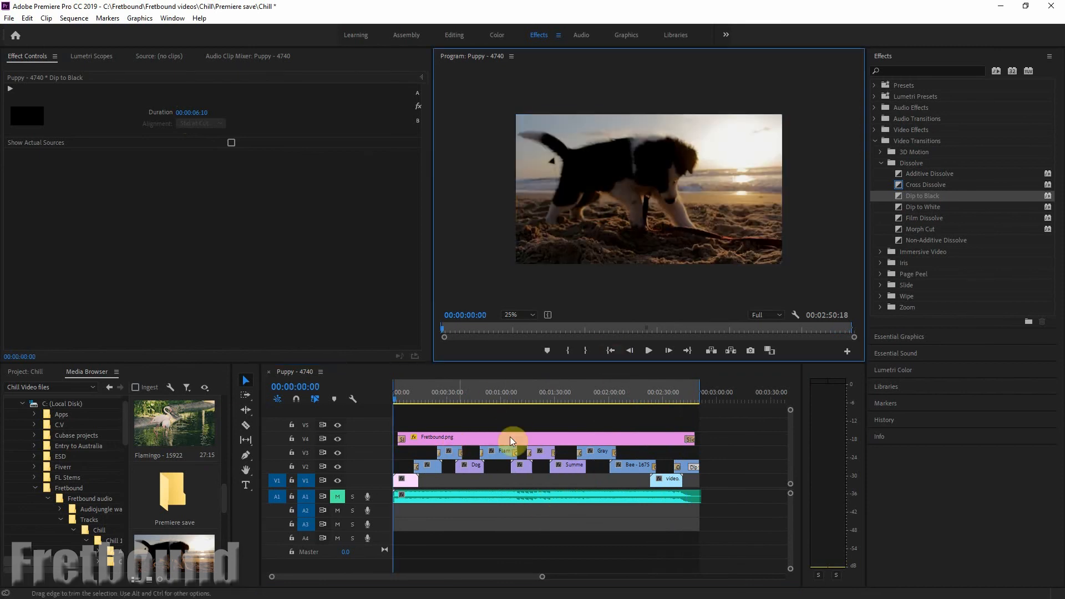
pyautogui.click(537, 438)
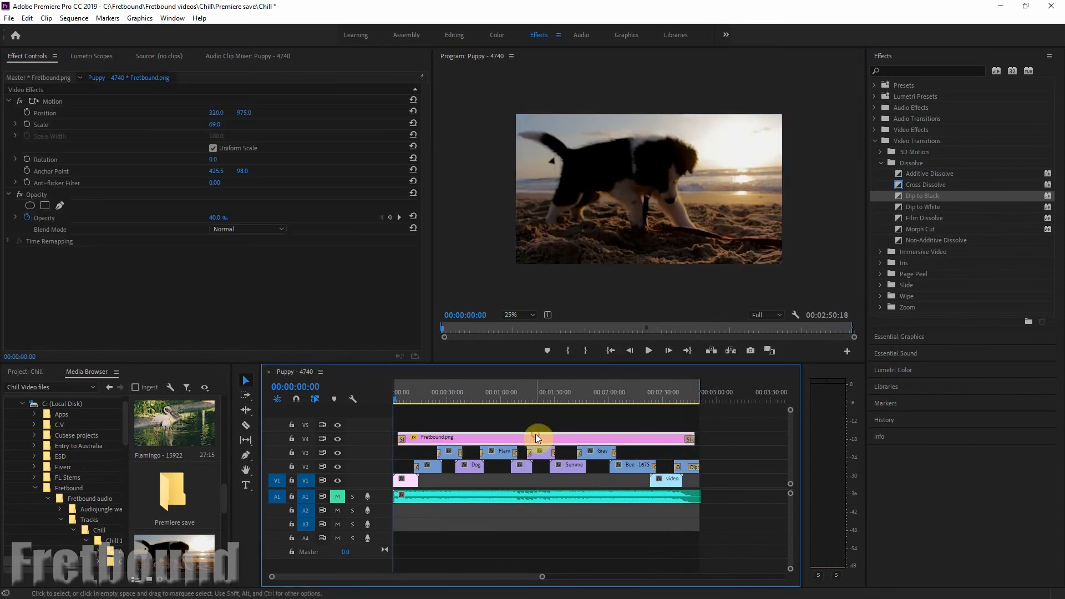
pyautogui.click(418, 395)
pyautogui.click(417, 395)
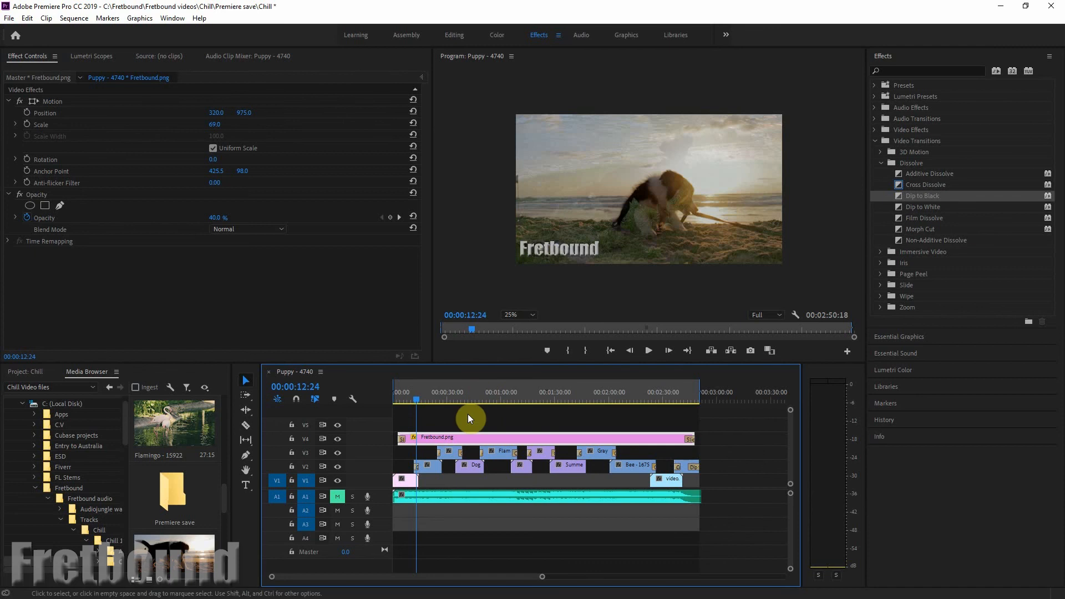
# Step: Play the sequence from the start to 00:00:10:00 to preview how the Fretbound logo enters
pyautogui.click(608, 351)
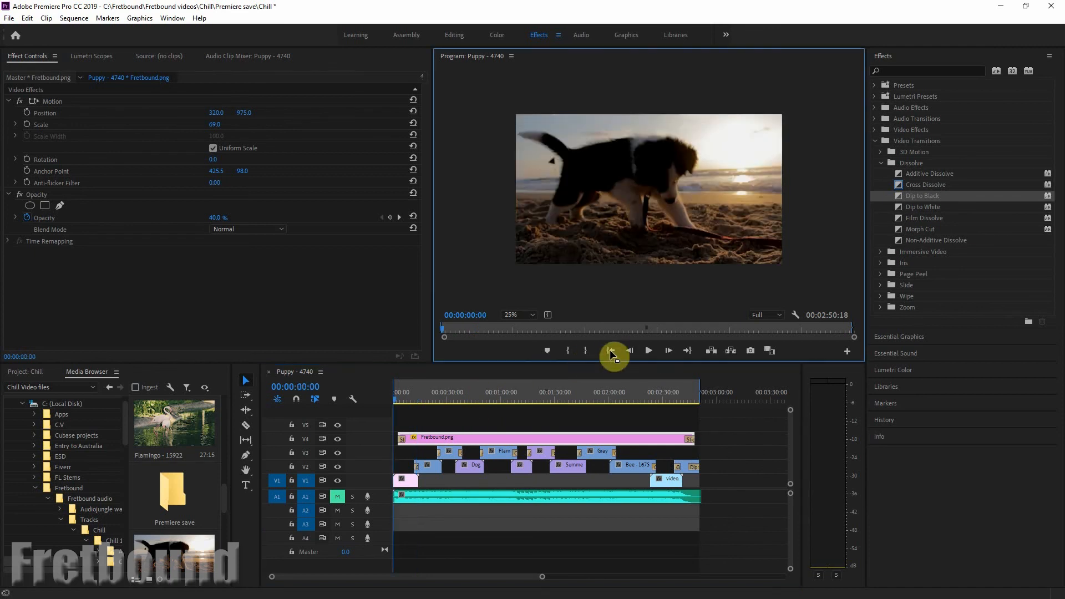
pyautogui.click(648, 348)
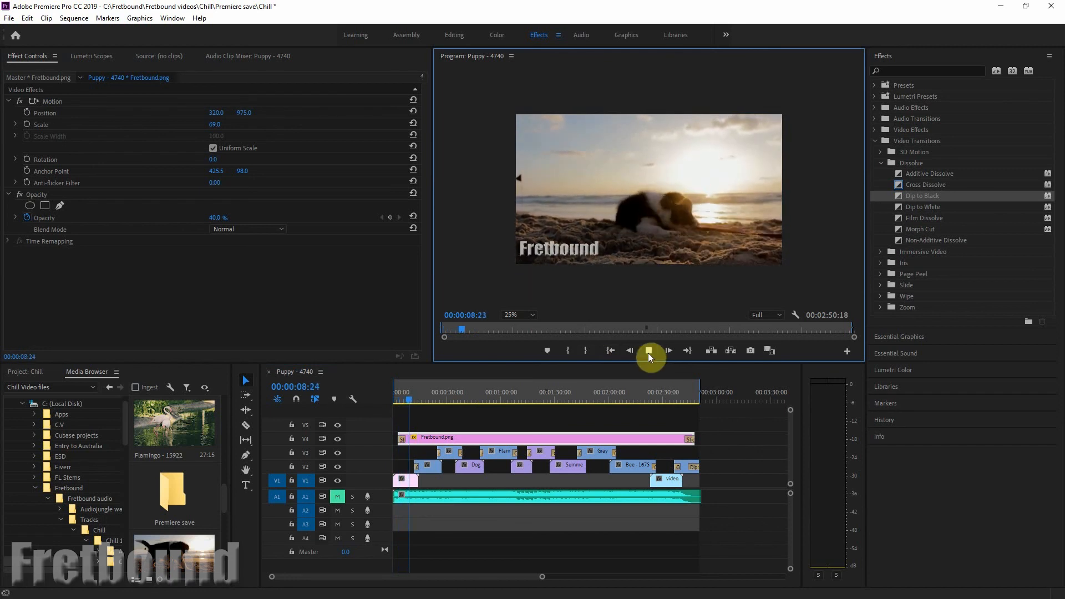
pyautogui.click(669, 349)
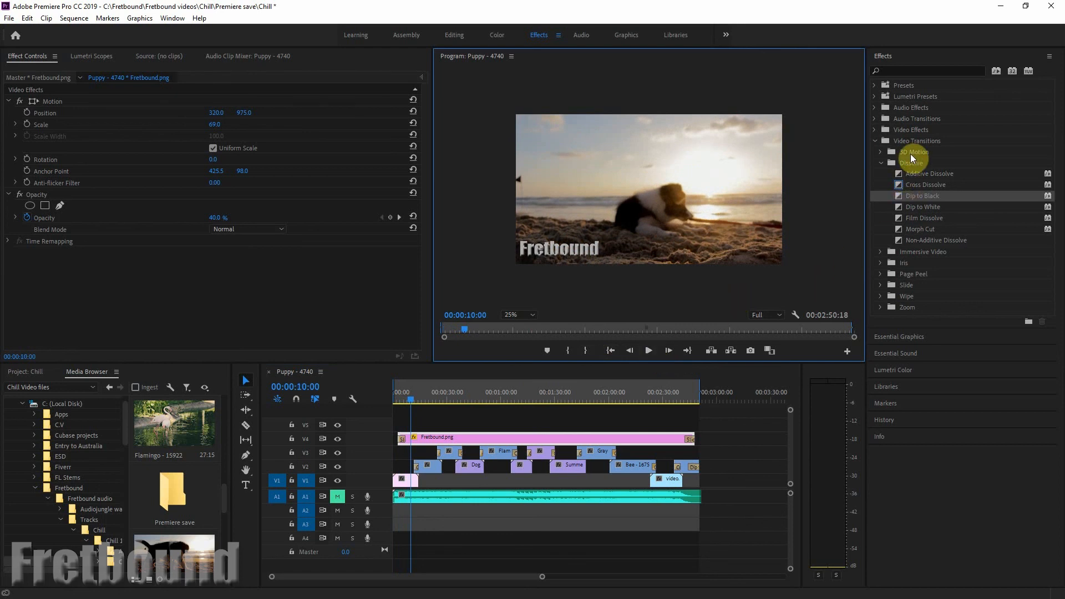
# Step: Locate the Slide video transition among the effects and inspect its use at the start of the Fretbound.png clip
pyautogui.click(881, 285)
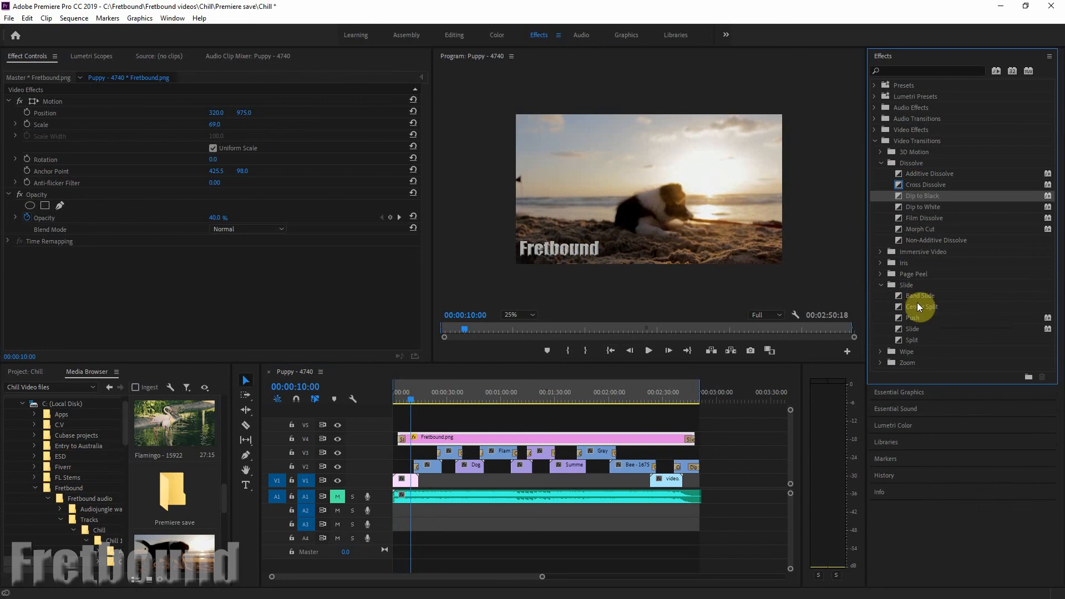
pyautogui.click(913, 331)
pyautogui.moveTo(914, 330); pyautogui.dragTo(401, 441)
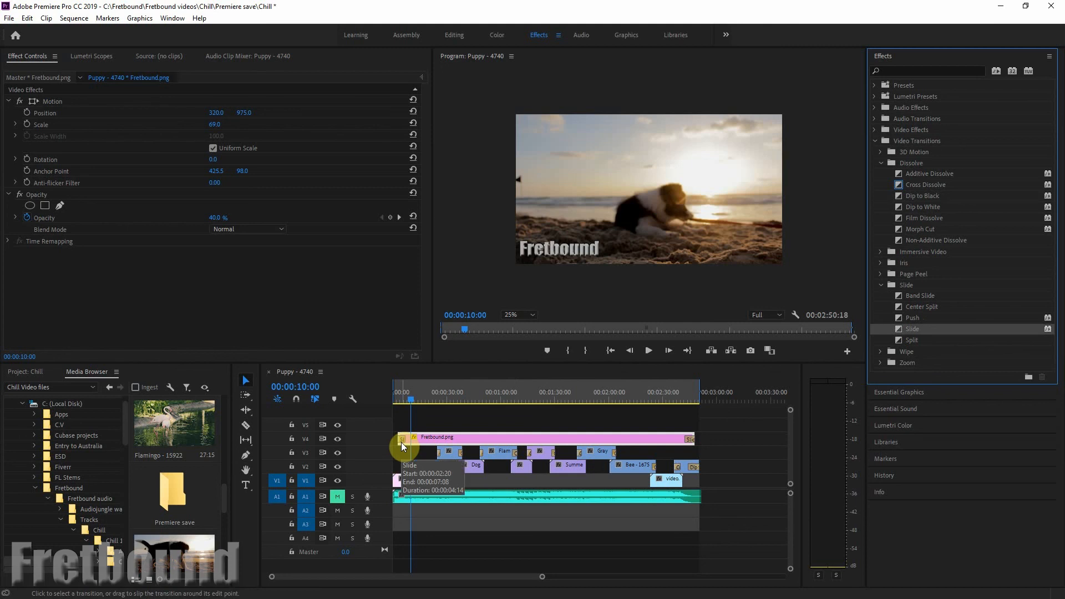
# Step: Play the end of the sequence up to 00:02:44:19 to preview how the logo leaves the frame
pyautogui.click(677, 400)
pyautogui.click(648, 351)
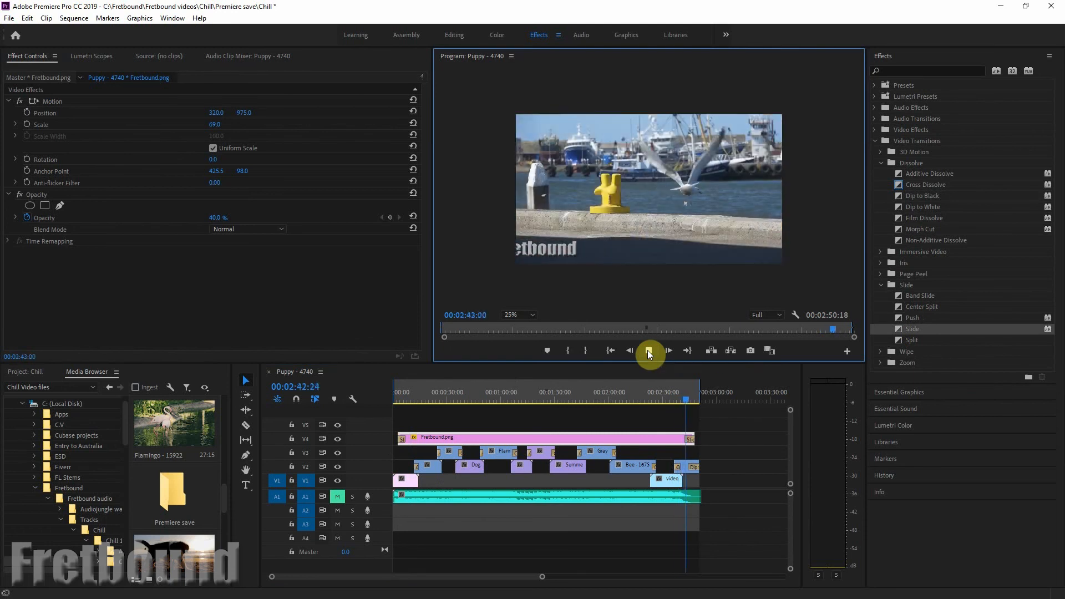
pyautogui.click(648, 351)
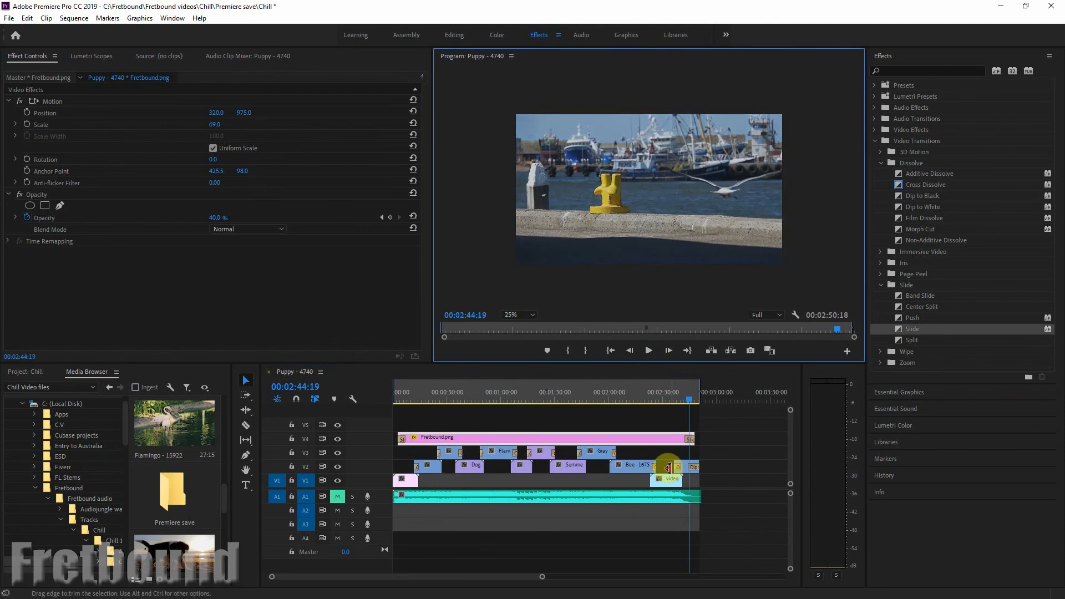
# Step: Examine the Reverse option of the Slide transition at the end of Fretbound.png, and return the playhead to the sequence start
pyautogui.click(690, 440)
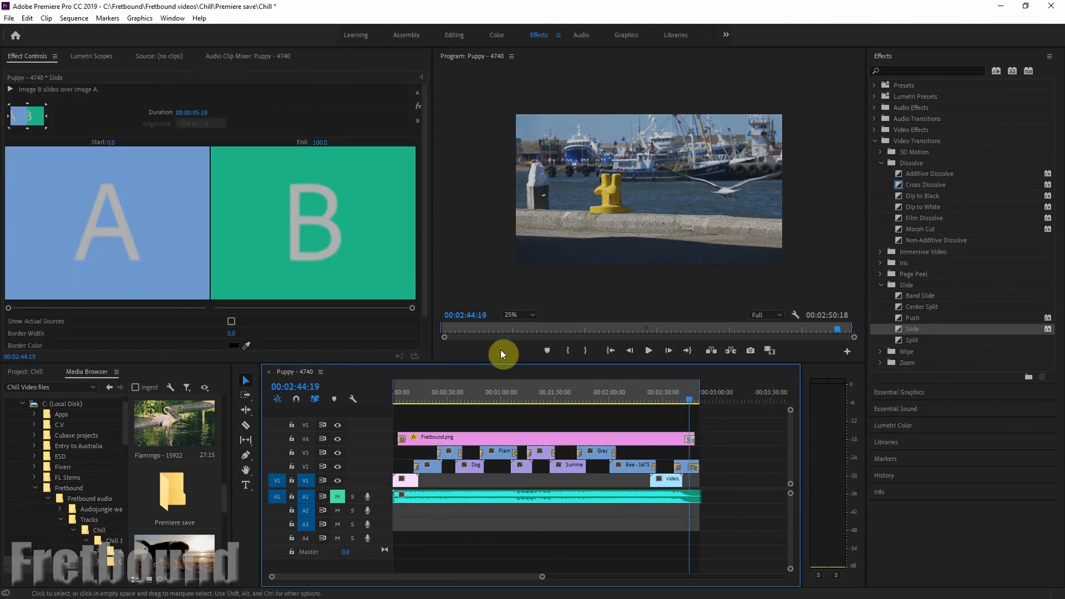
pyautogui.scroll(-2, 89, 184)
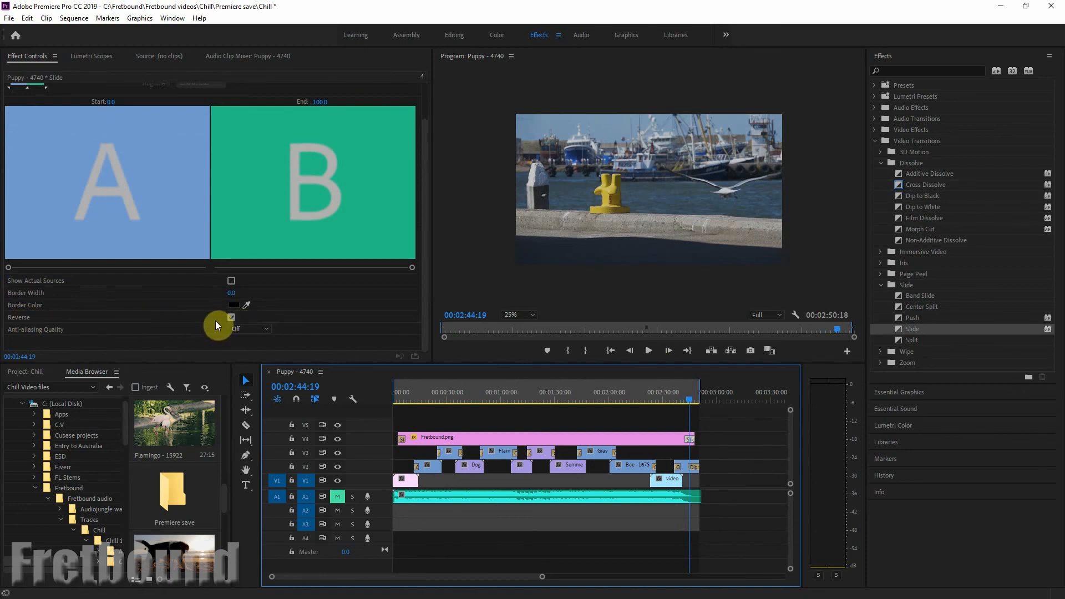
pyautogui.scroll(2, 222, 321)
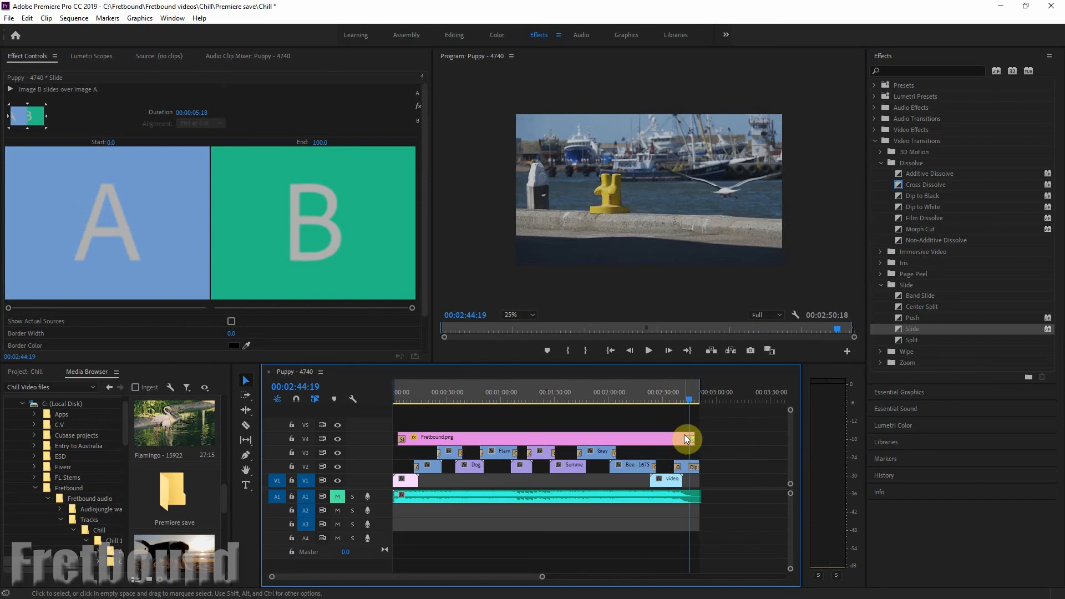
pyautogui.click(611, 351)
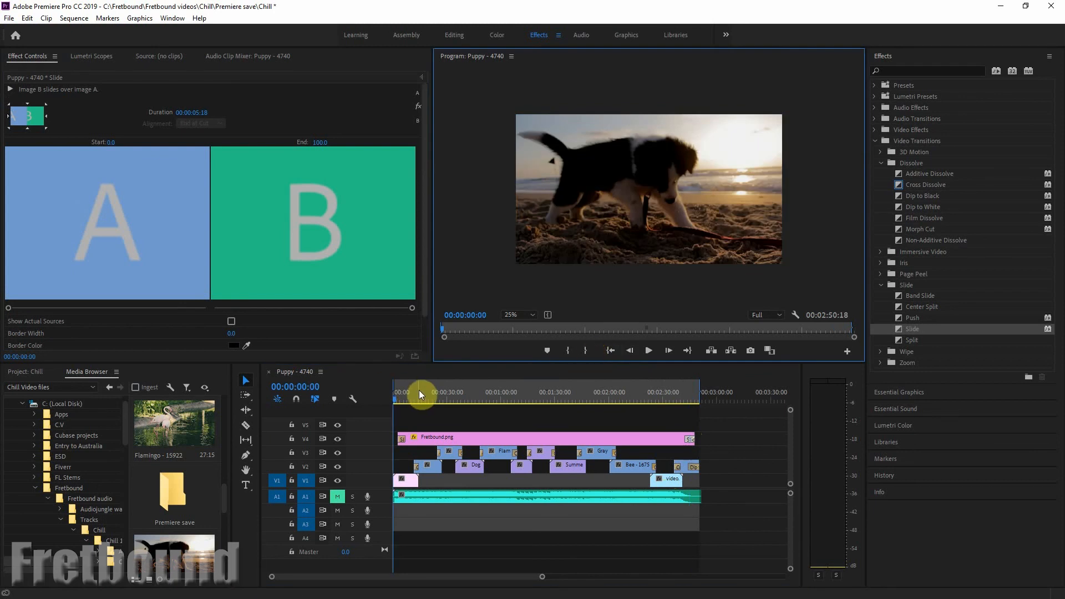